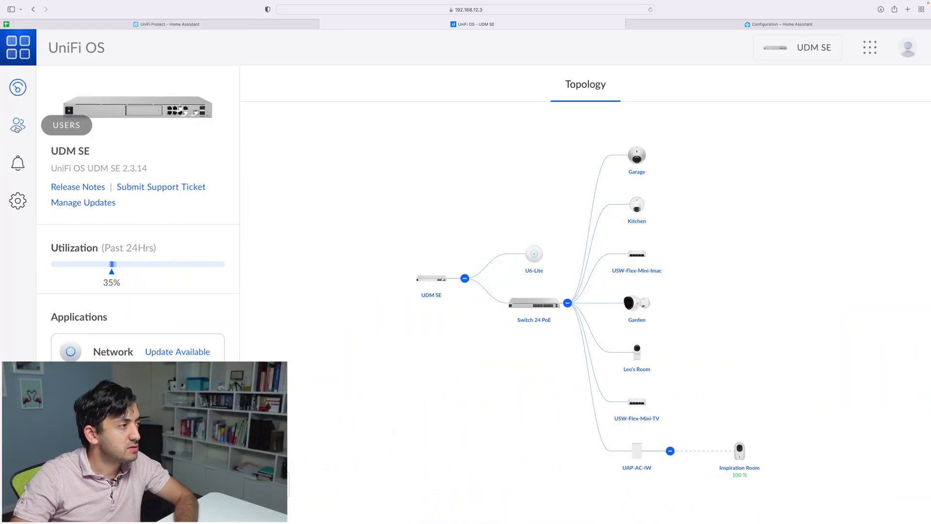
Open the UniFi OS Users page from the left sidebar.
click(17, 128)
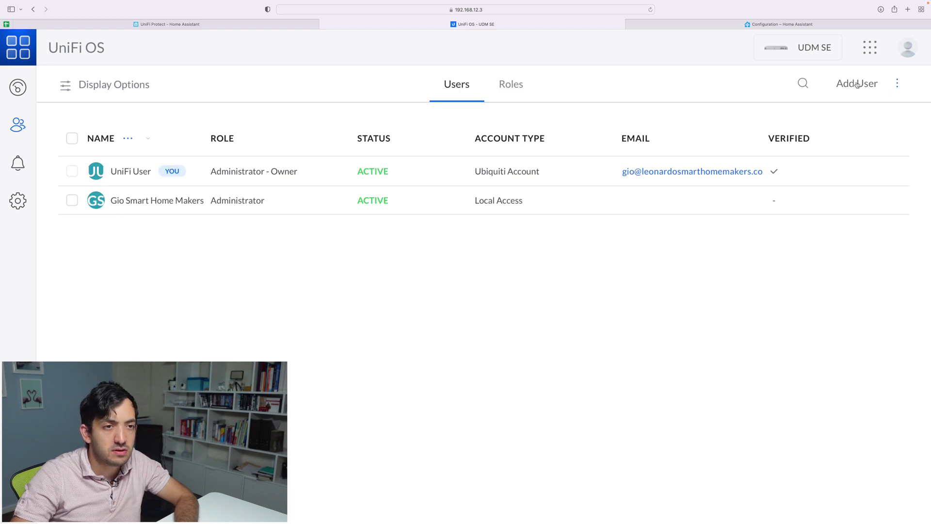
Start a new user with the Administrator role and the Local Access Only account type.
click(848, 84)
click(708, 250)
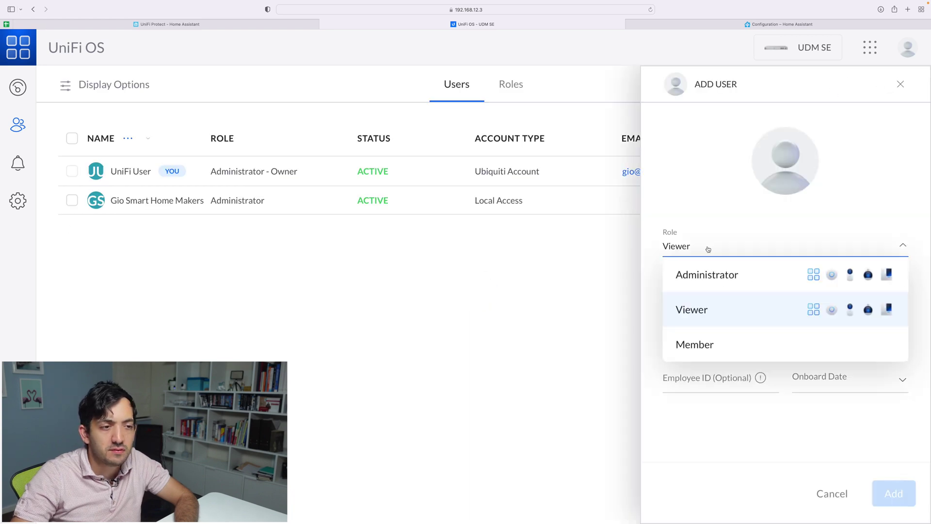
click(728, 276)
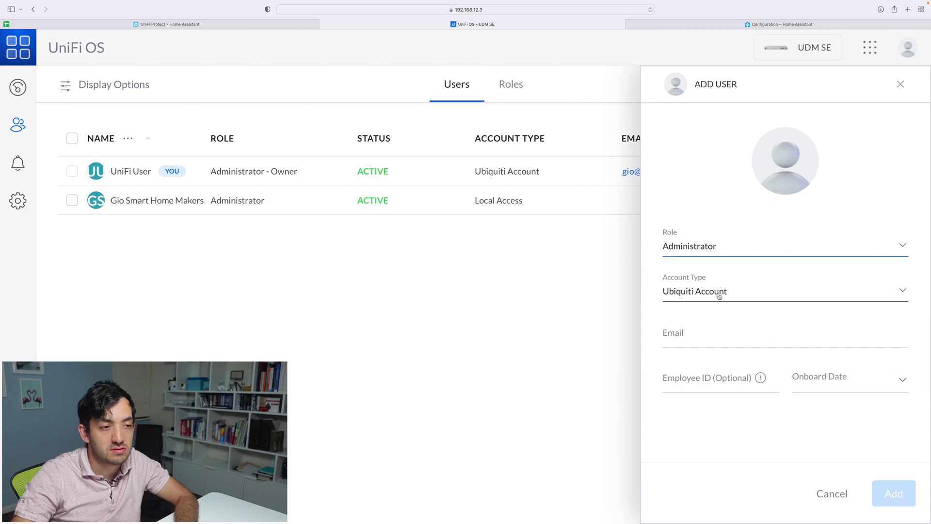
click(722, 296)
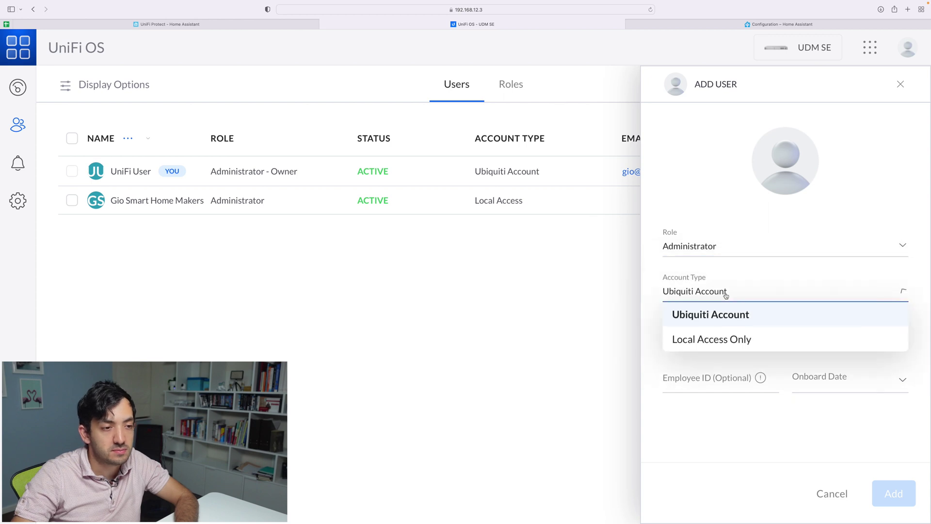
click(709, 341)
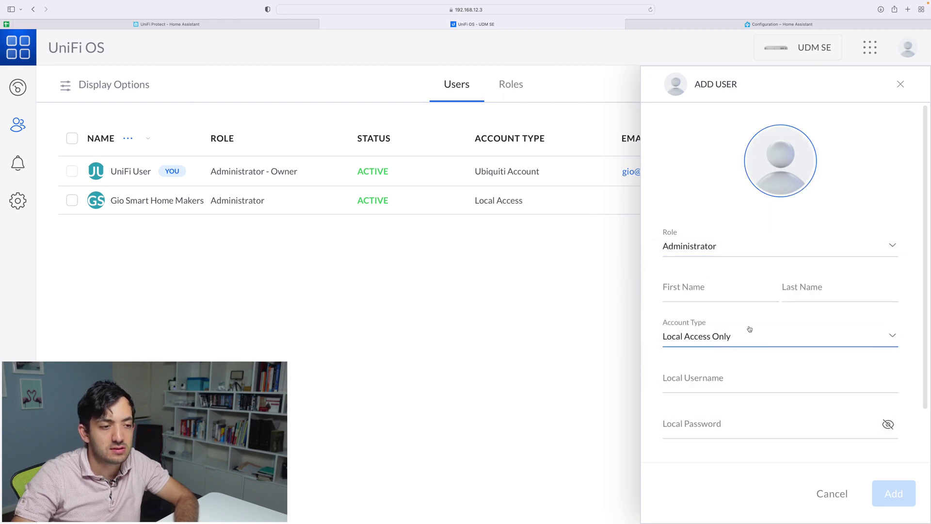
scroll(737, 335, down, 1)
Enter the local username and password, with first name 'Home' and last name 'Assistant'.
click(725, 339)
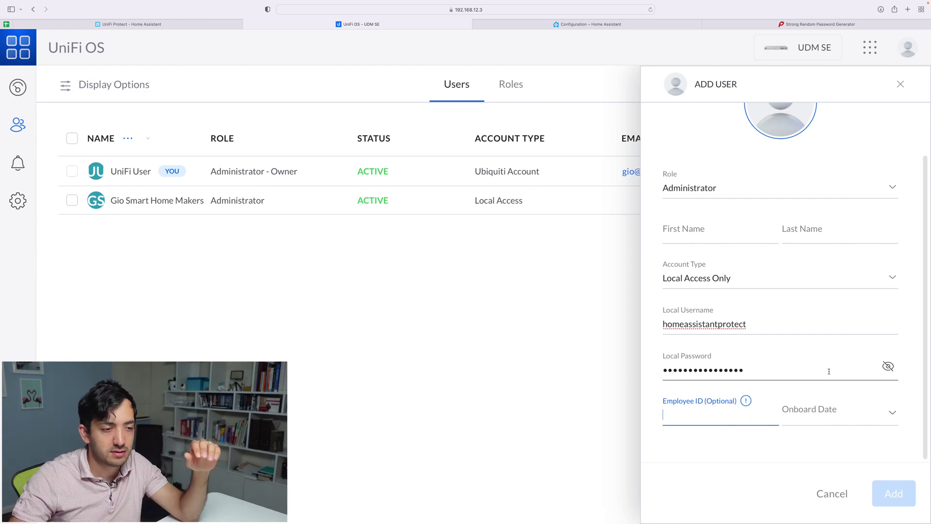
scroll(827, 370, up, 3)
click(718, 291)
text(Home)
key(Tab)
text(Assi)
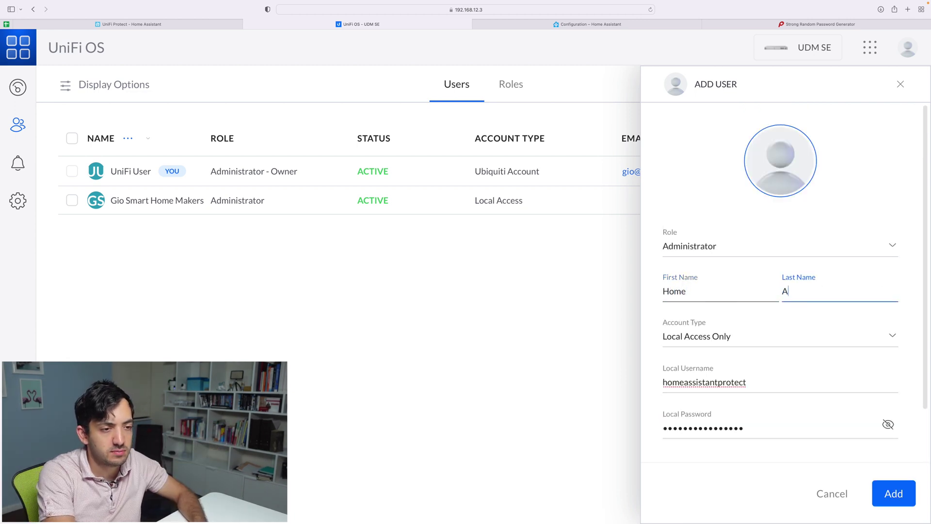
text(stant)
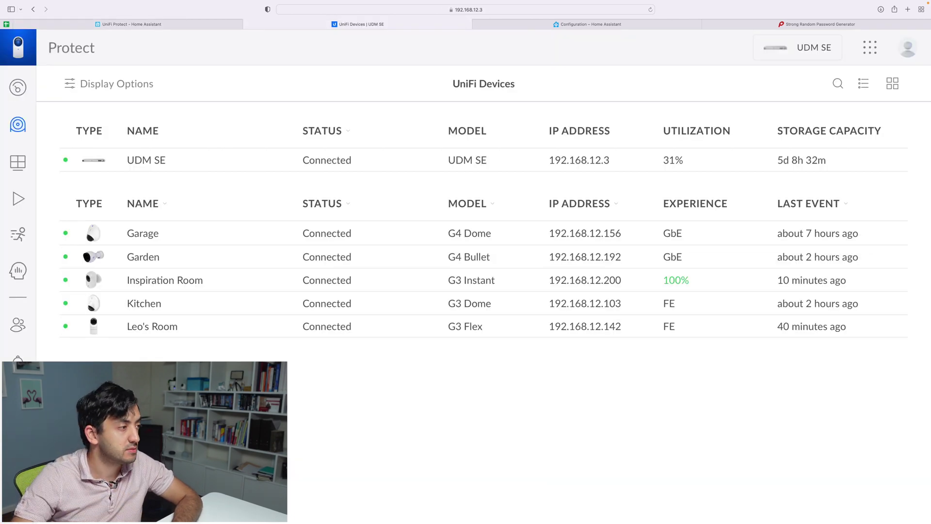
Turn on the Garden camera's High (2688x1512) RTSPS stream in its advanced settings.
click(143, 257)
click(868, 121)
scroll(838, 227, down, 4)
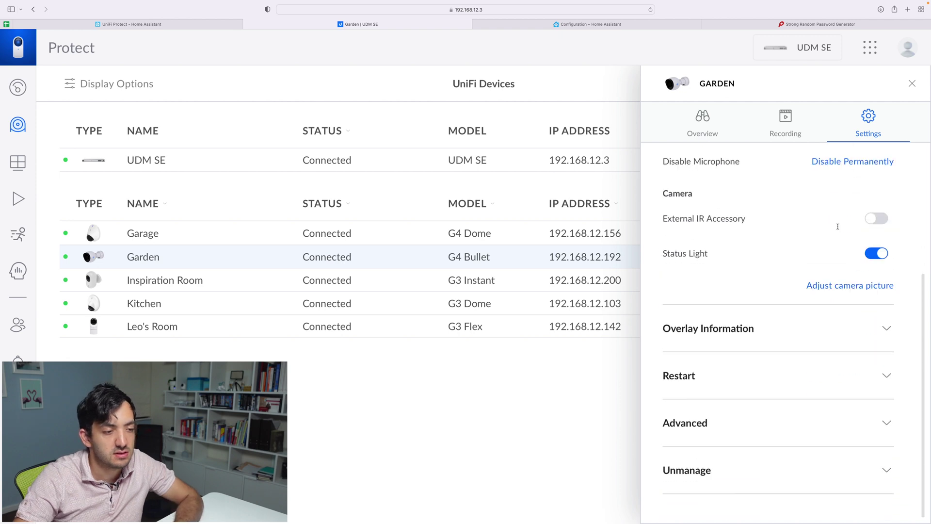
click(834, 443)
scroll(814, 422, down, 2)
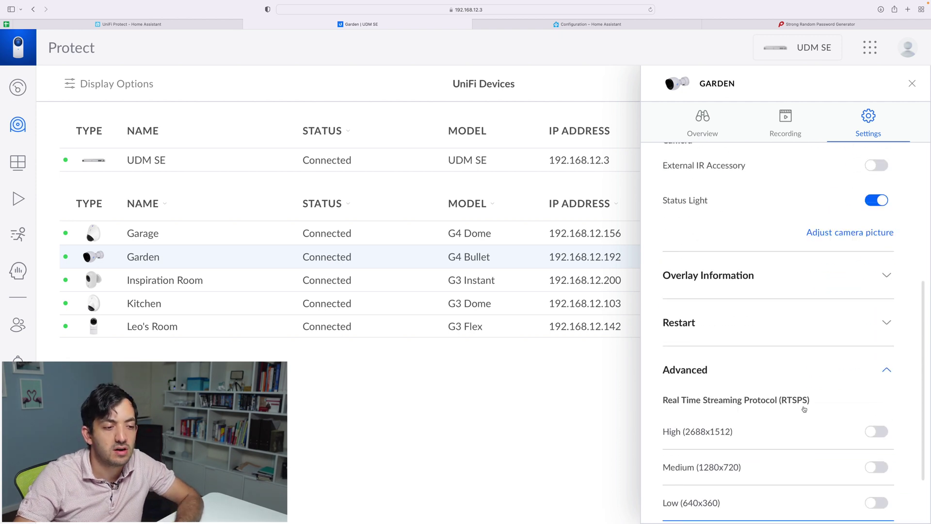
scroll(804, 409, down, 2)
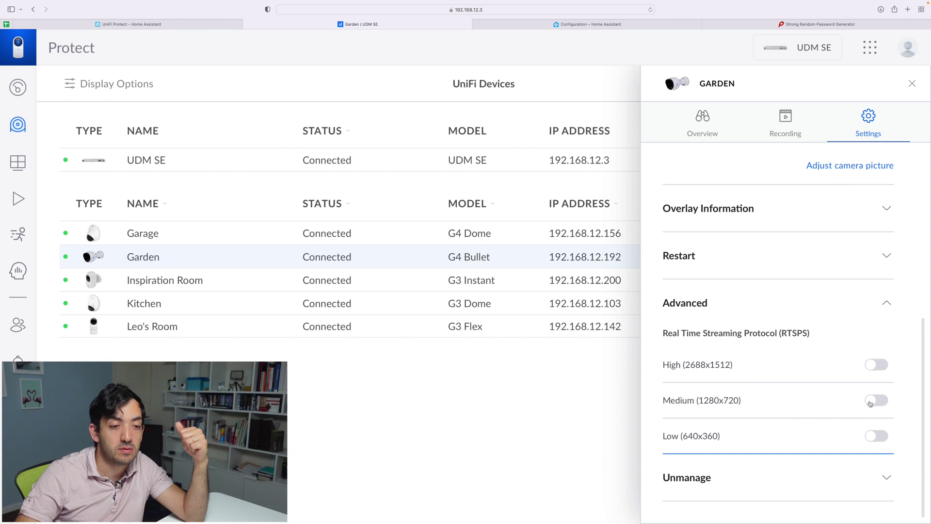
click(874, 364)
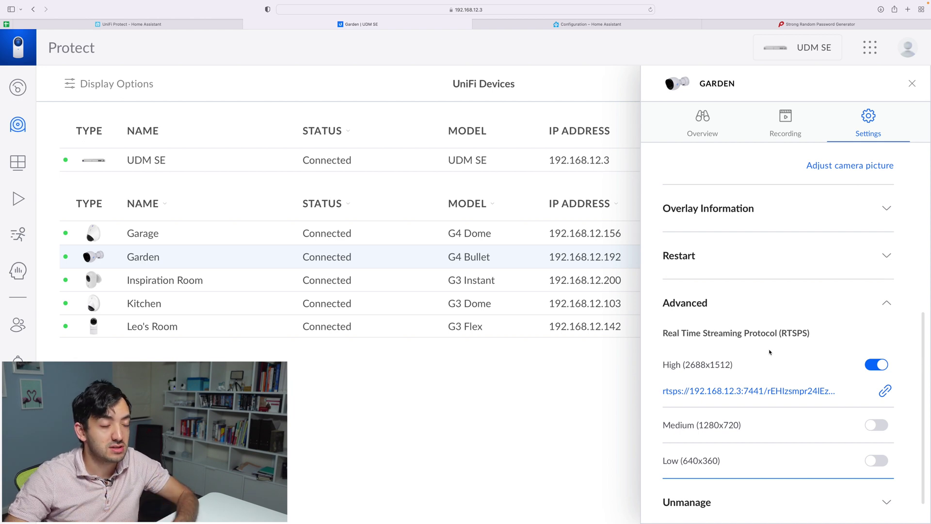
Glance at the Inspiration Room camera's settings, then return to the Garden camera.
scroll(754, 334, down, 1)
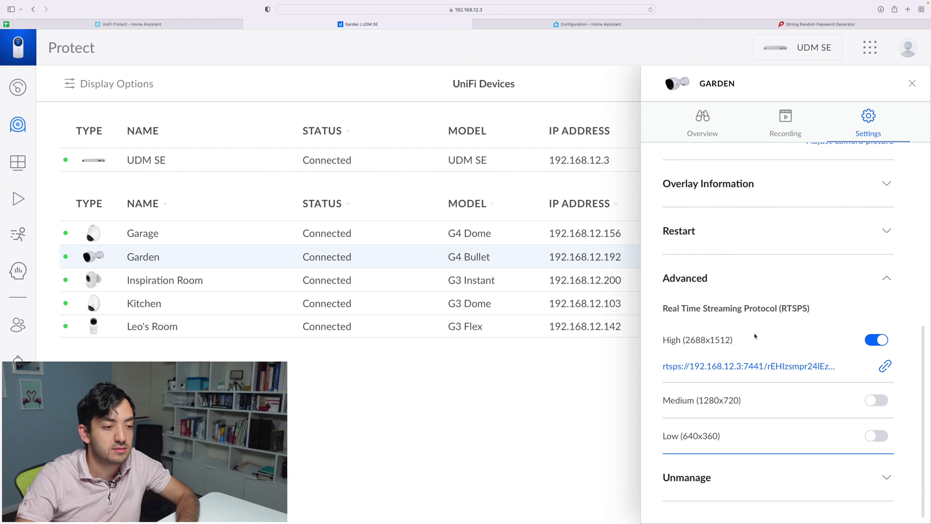
key(Down)
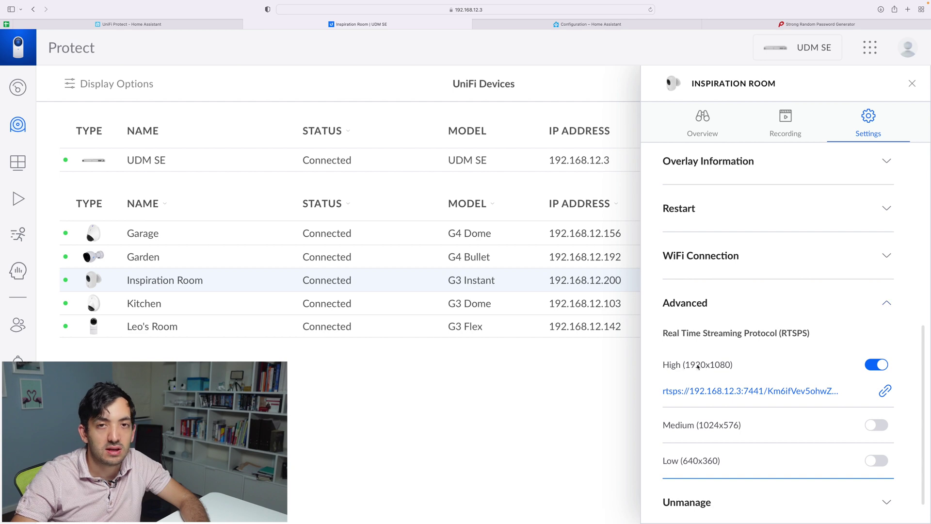
key(Up)
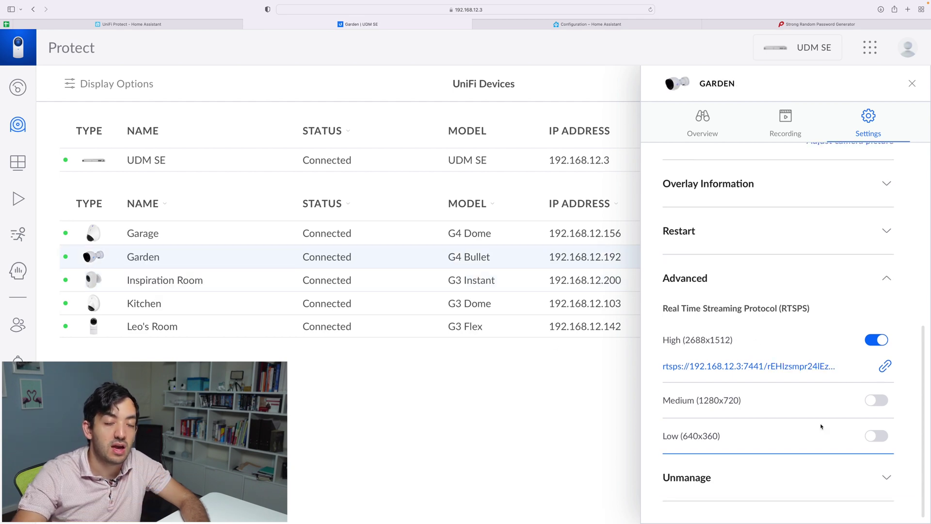
scroll(821, 426, up, 3)
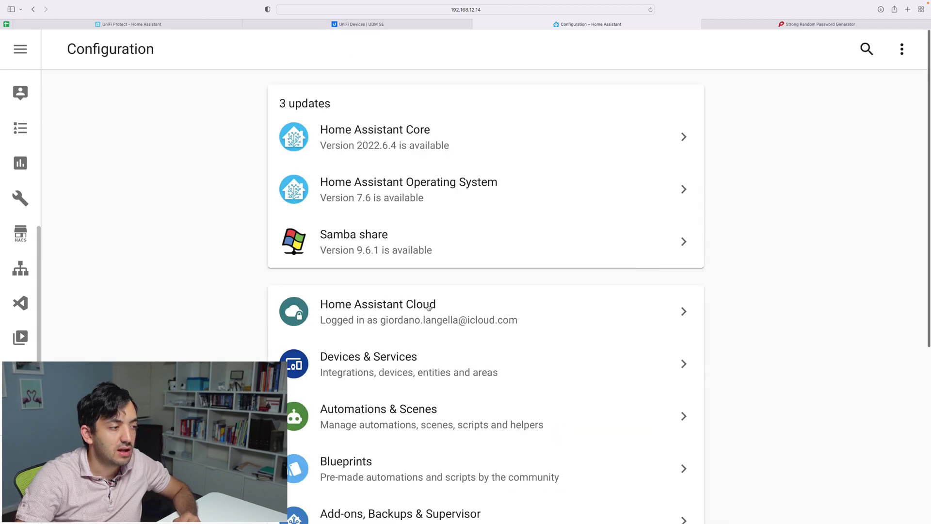
scroll(427, 306, down, 3)
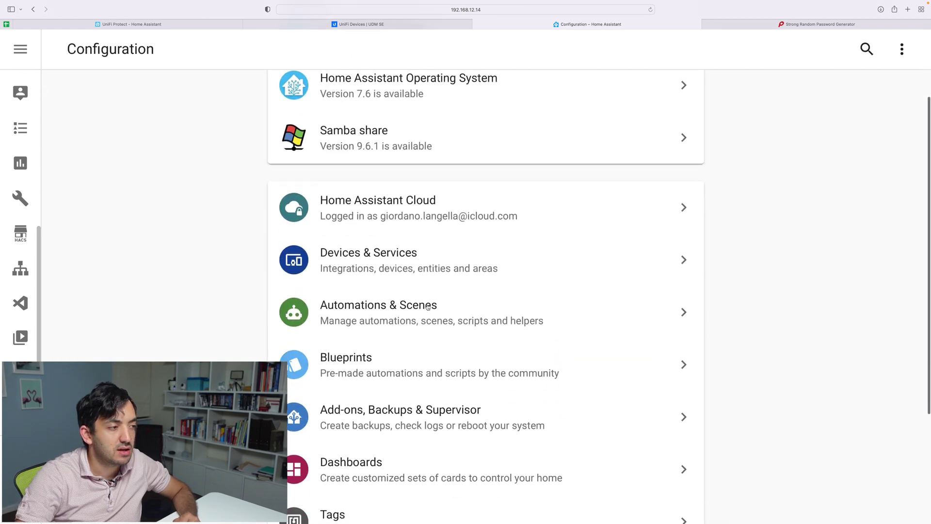
click(396, 260)
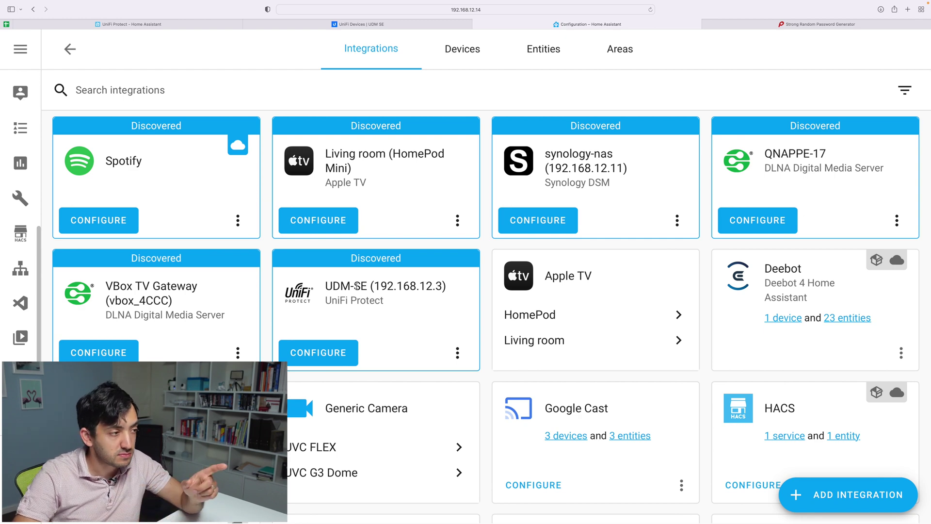
drag(325, 286, 365, 285)
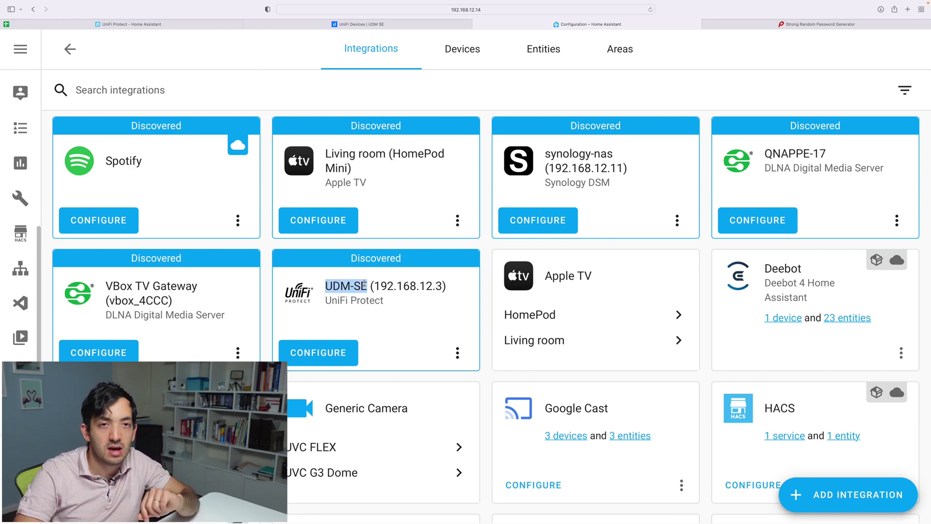
click(383, 285)
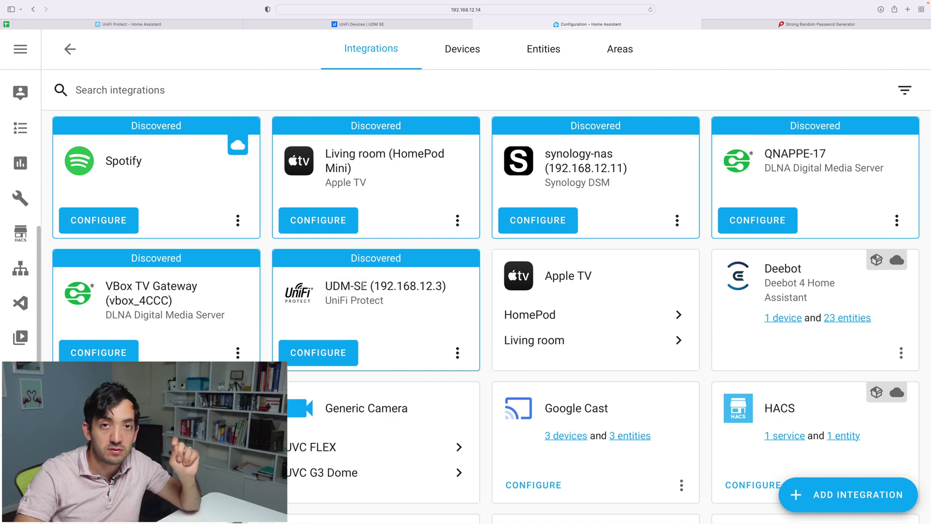
click(338, 356)
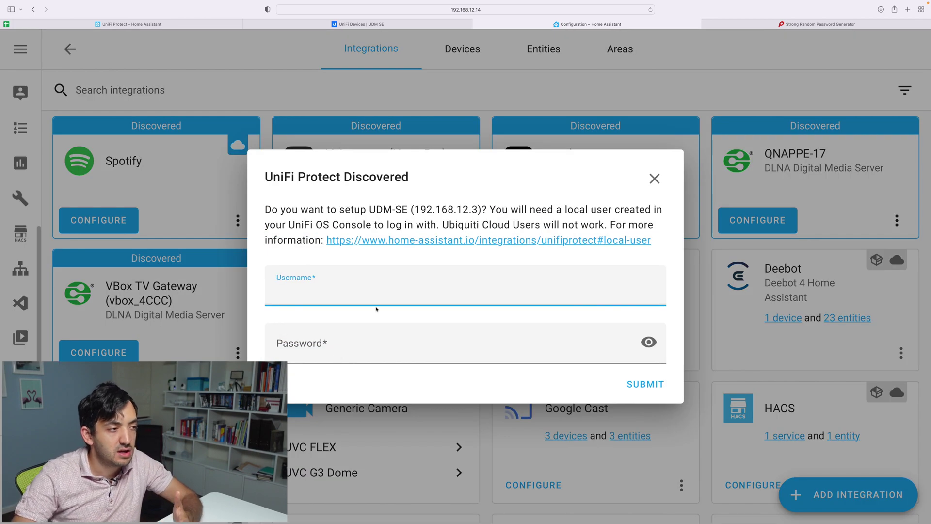
Sign in with the local user's credentials, assign the Kitchen camera to Kitchen, and finish setup.
text(homeassistantprotect)
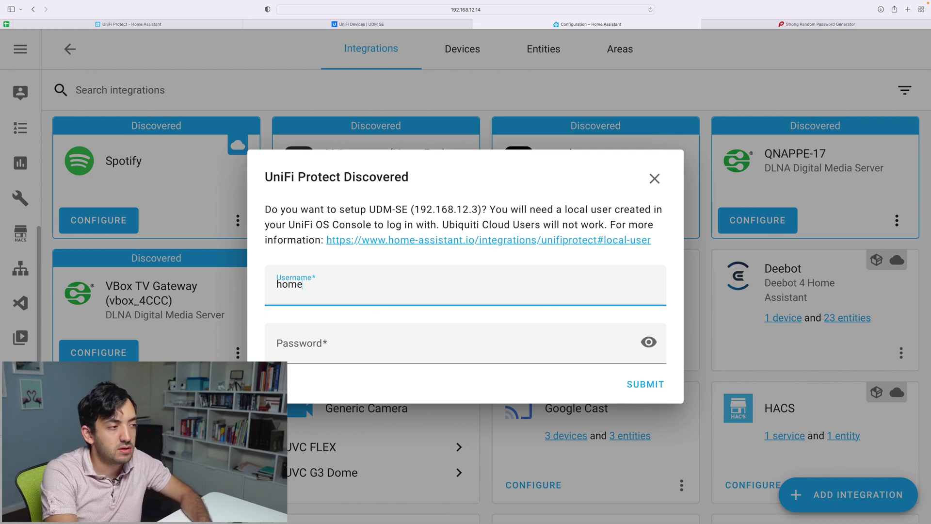
key(Tab)
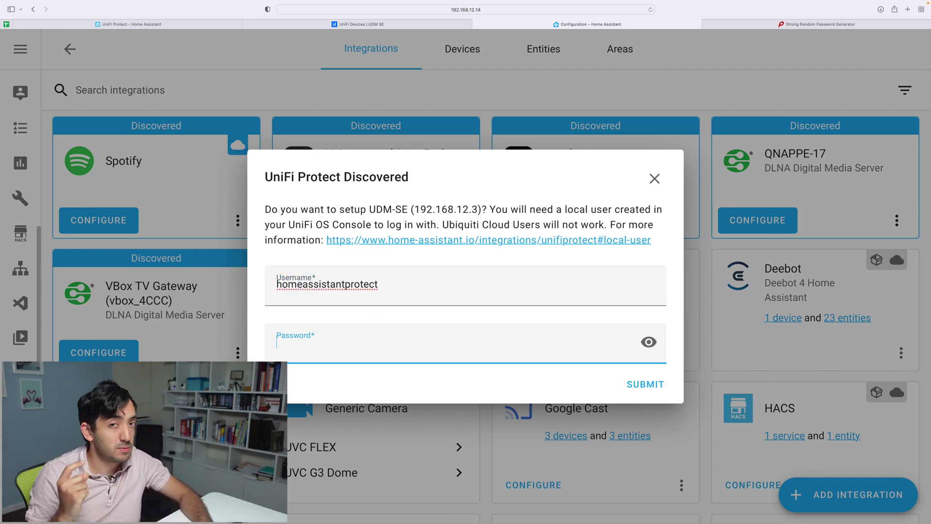
key(ctrl+v)
key(Return)
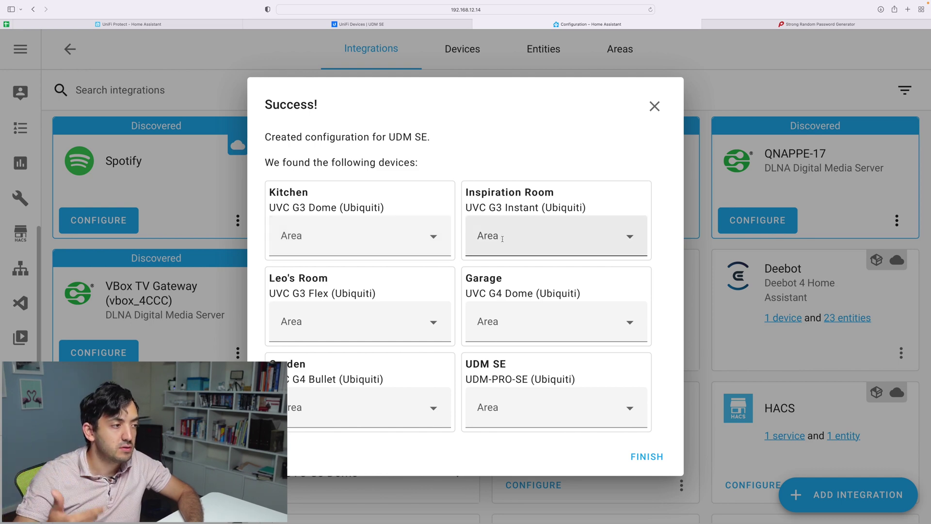
click(386, 225)
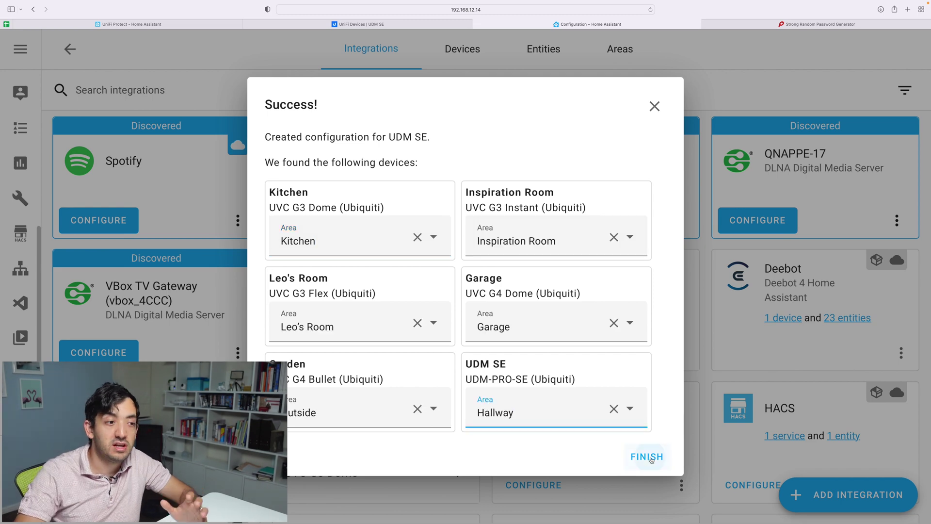
click(647, 456)
Open the UDM SE device page from the integration's device list and scroll through it.
scroll(466, 442, down, 10)
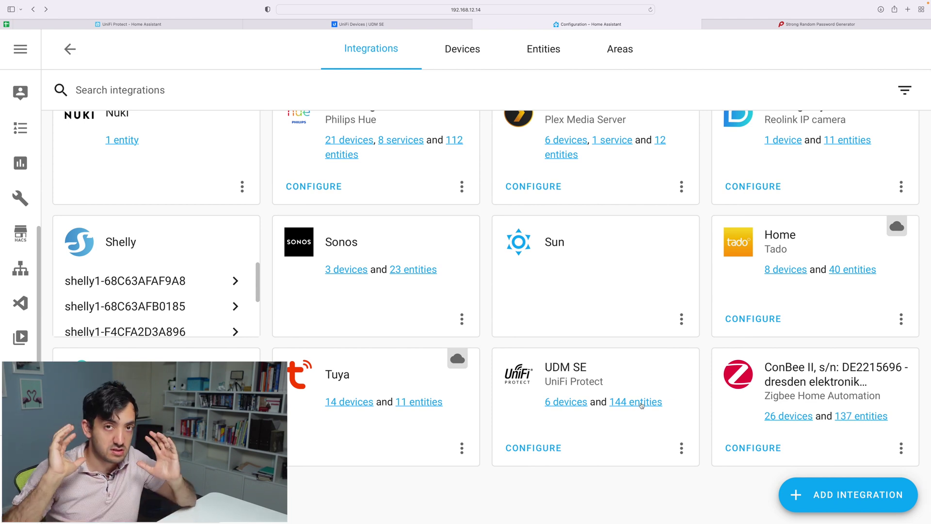
click(585, 405)
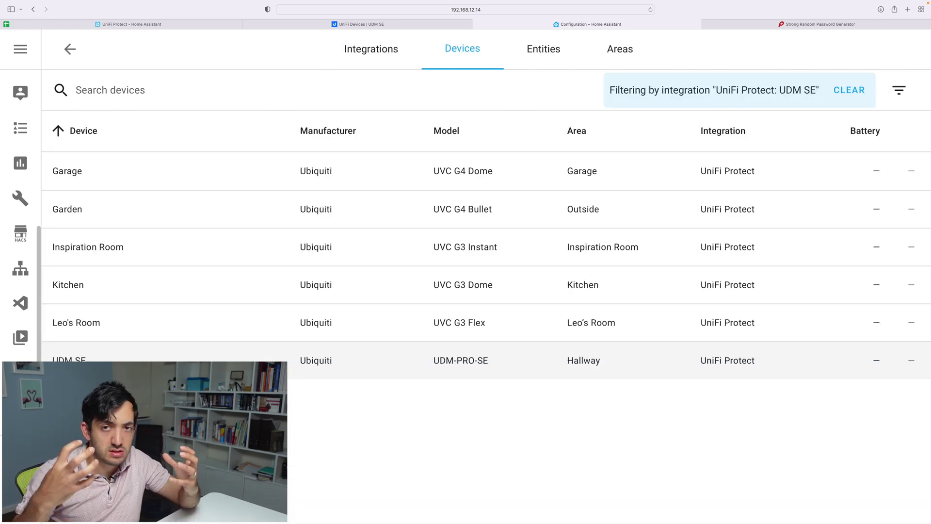
click(445, 360)
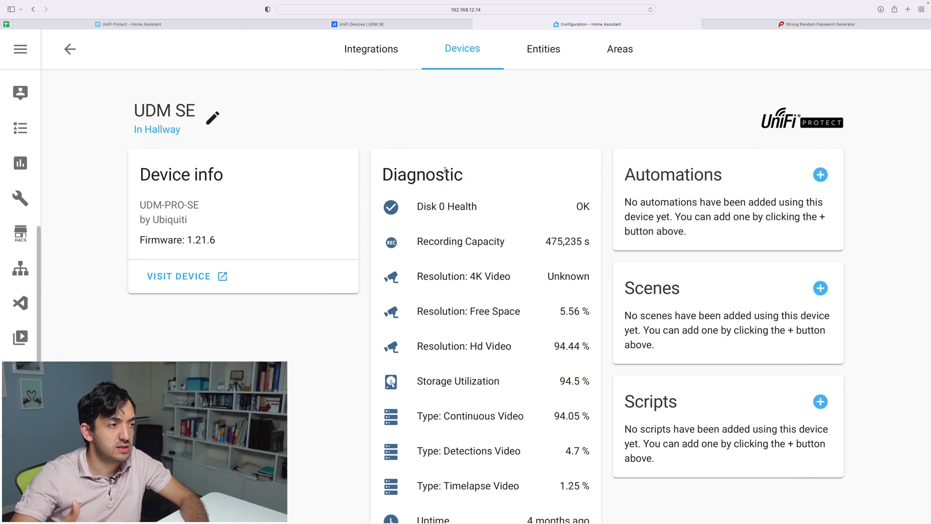
scroll(444, 170, down, 5)
scroll(451, 232, up, 2)
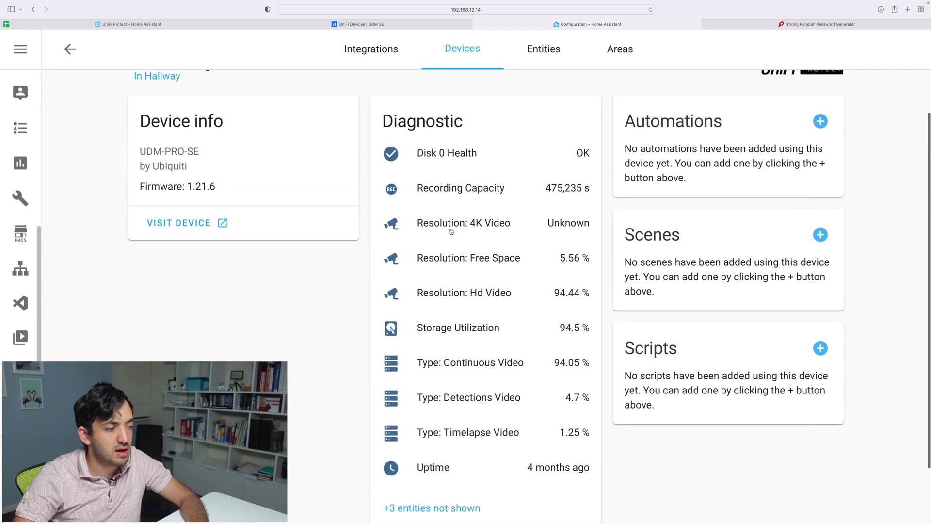
scroll(451, 232, up, 2)
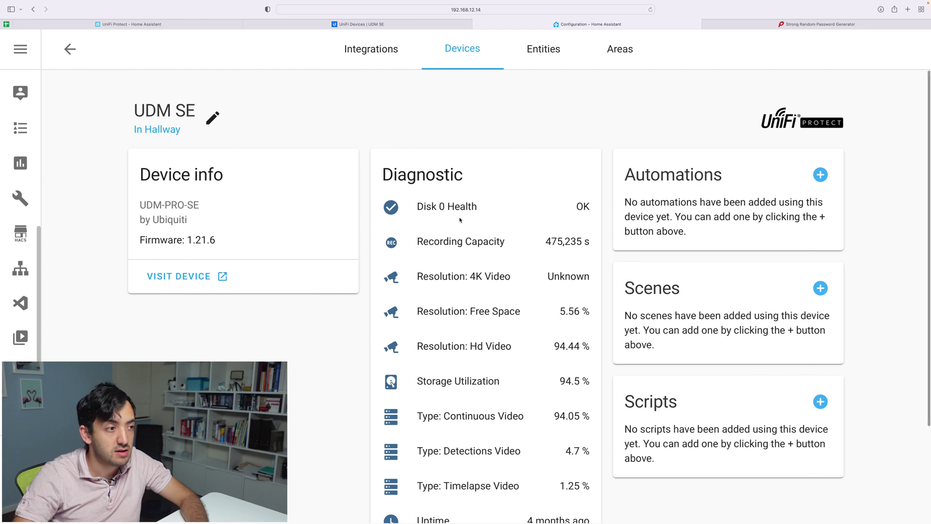
scroll(461, 220, down, 2)
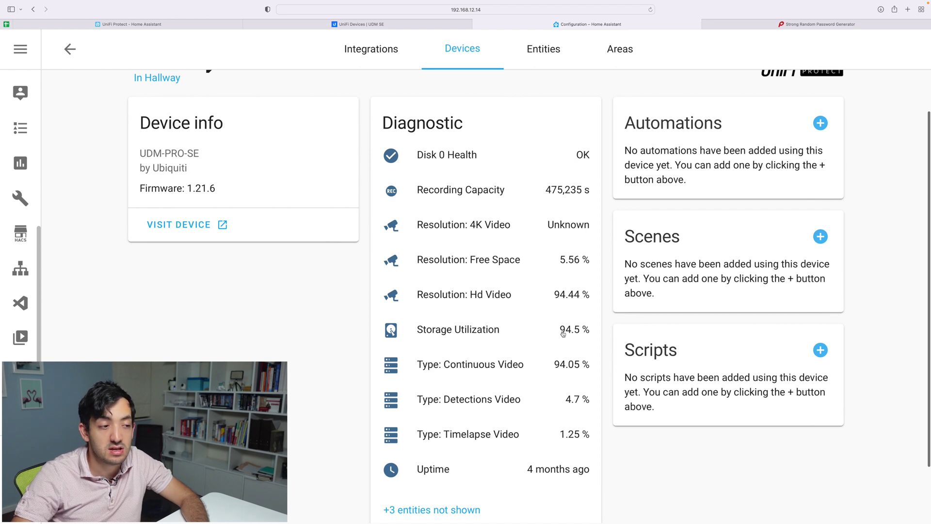
scroll(563, 334, down, 1)
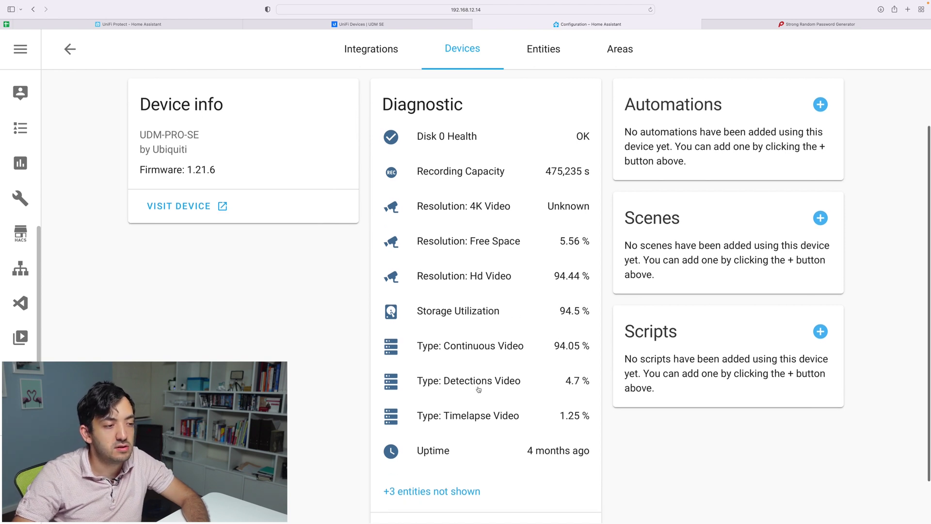
scroll(476, 393, down, 2)
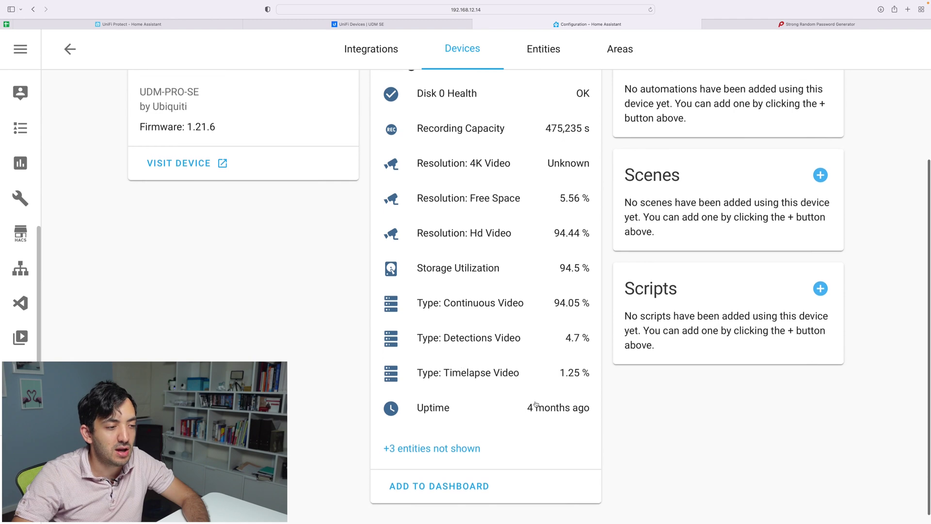
Reveal the three hidden diagnostic entities, then go back to the devices list.
click(435, 448)
scroll(542, 378, down, 4)
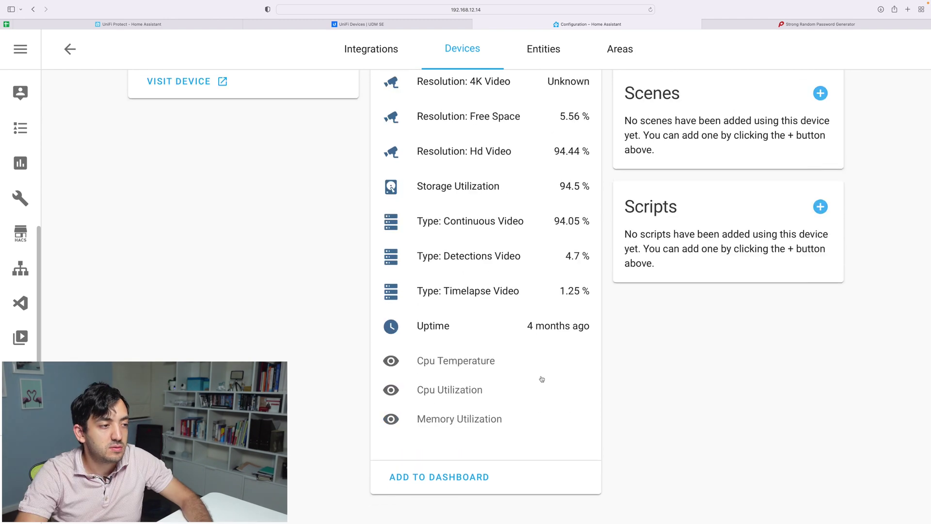
scroll(518, 379, up, 8)
scroll(519, 378, down, 5)
scroll(519, 377, down, 4)
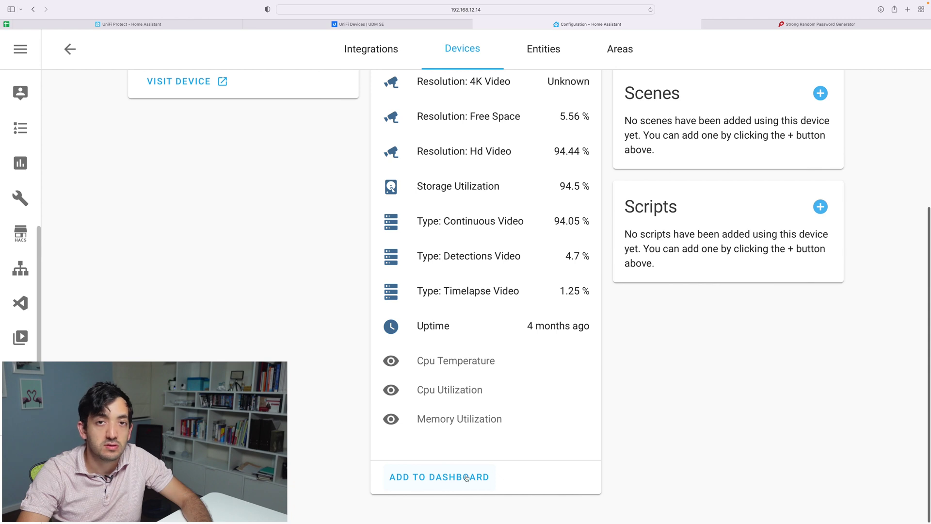
scroll(584, 371, up, 5)
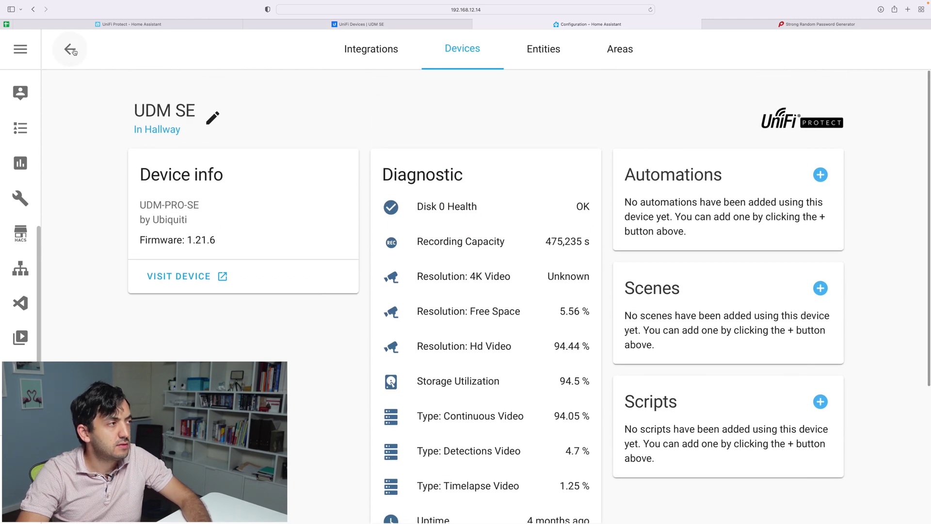
click(70, 49)
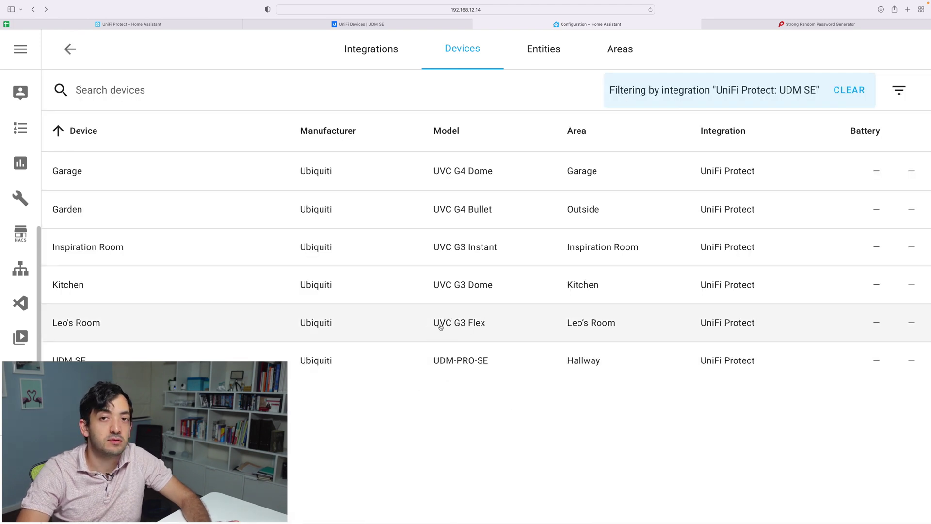
Open the Leo's Room camera's device page and inspect its Is Dark sensor settings.
click(87, 324)
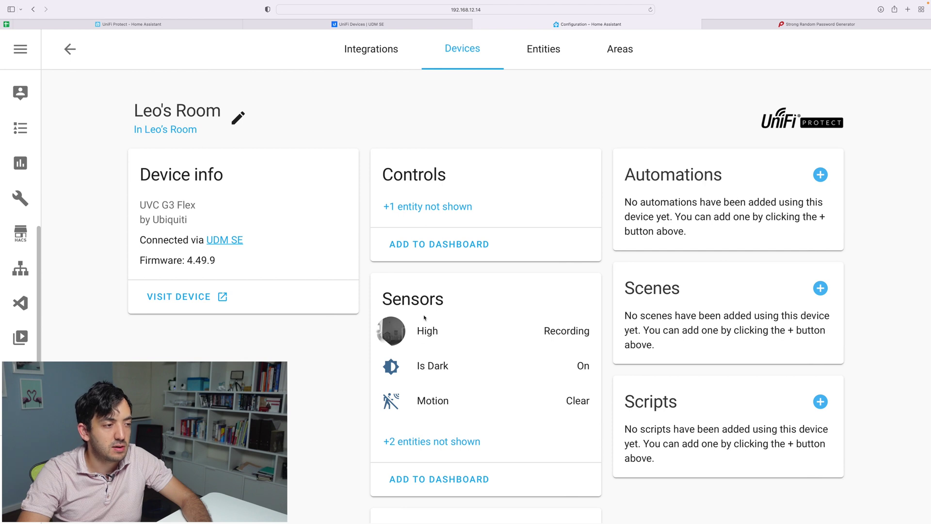
scroll(411, 408, down, 1)
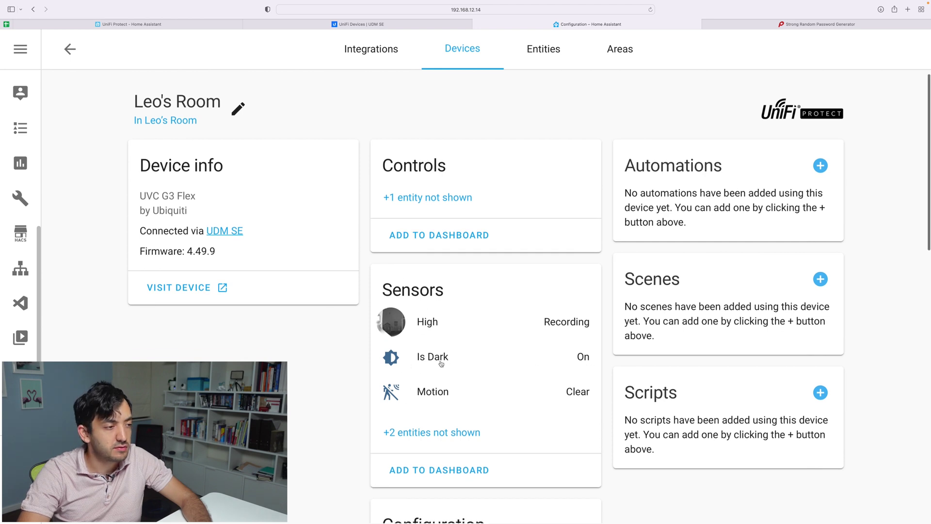
click(440, 362)
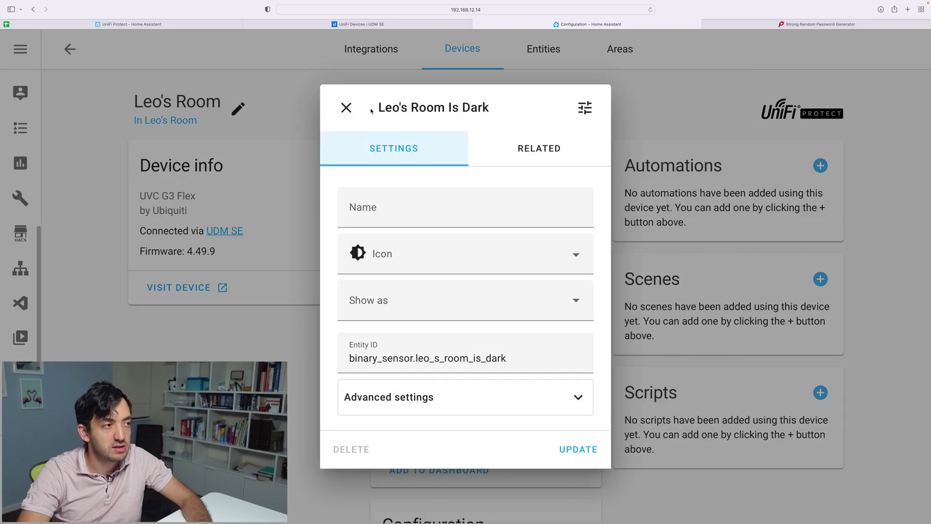
click(346, 107)
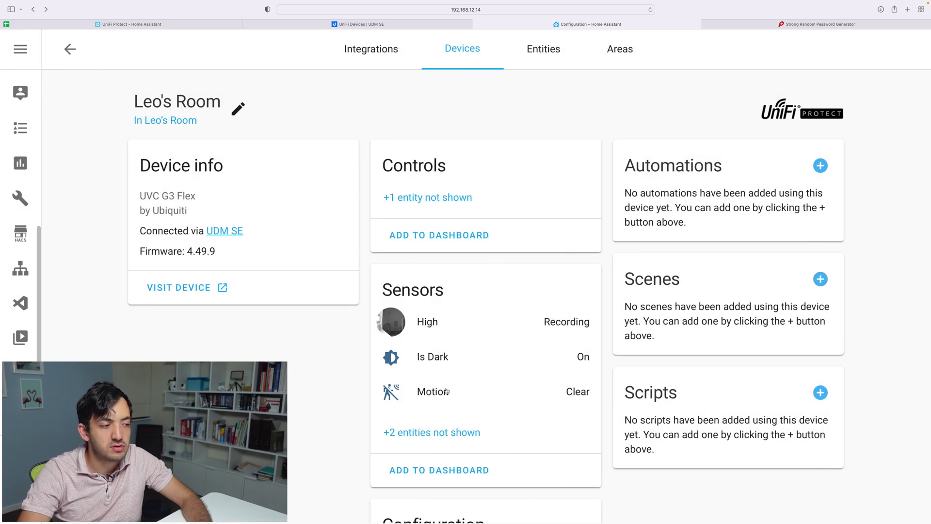
Review the Recording Mode choices, leaving it on Always, and return to the devices list.
scroll(446, 391, down, 10)
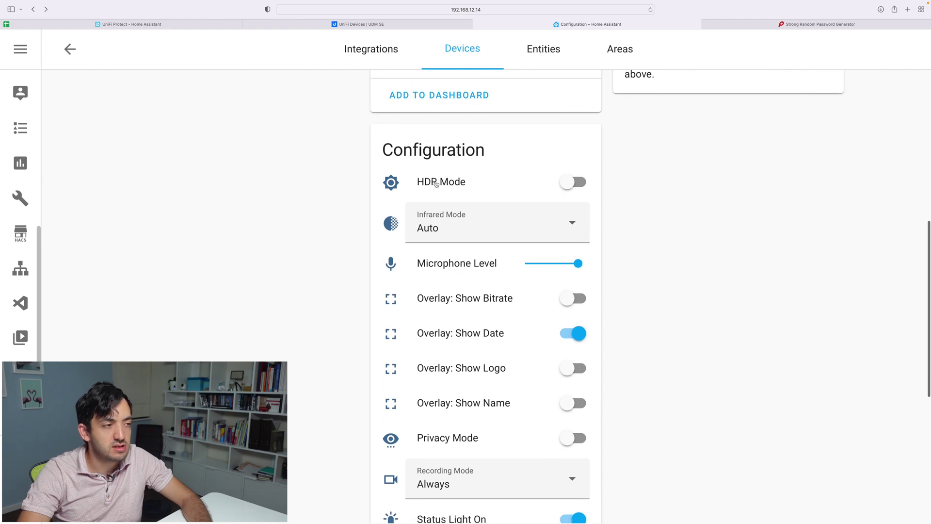
scroll(528, 206, down, 3)
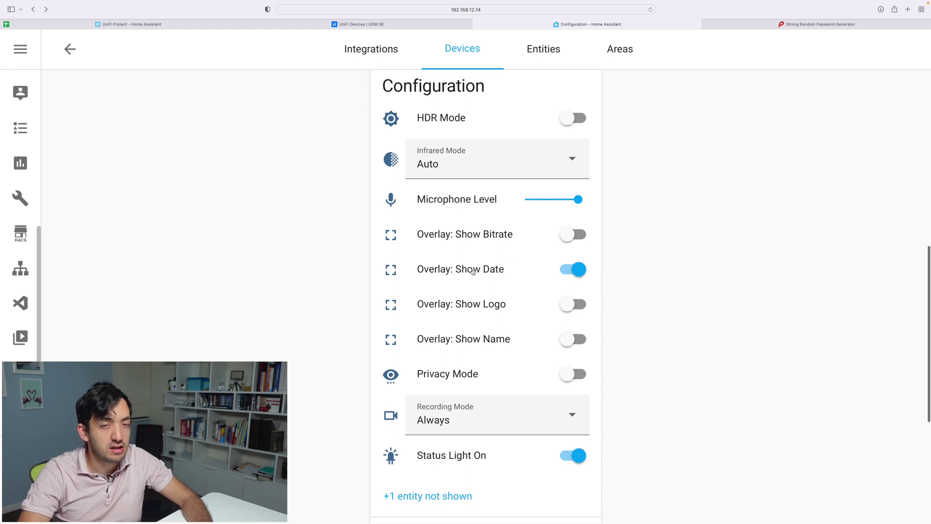
scroll(531, 270, down, 3)
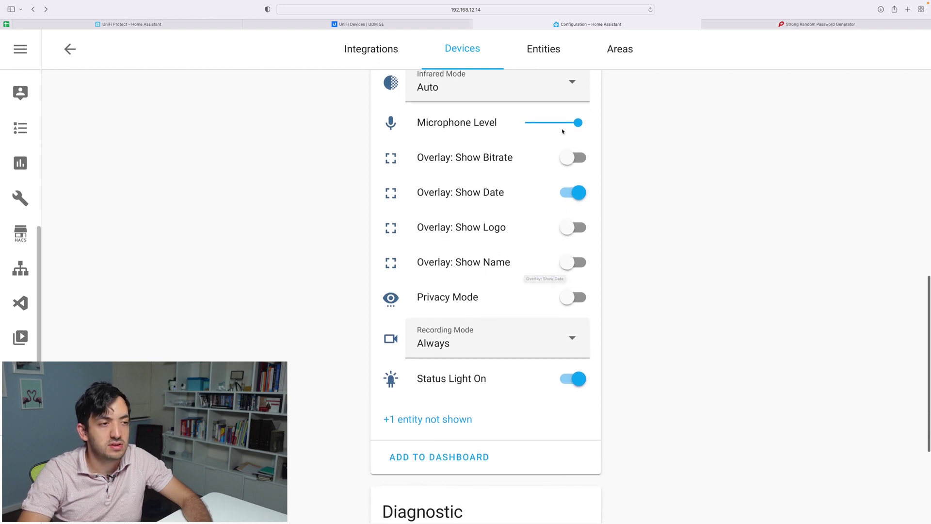
scroll(505, 244, down, 3)
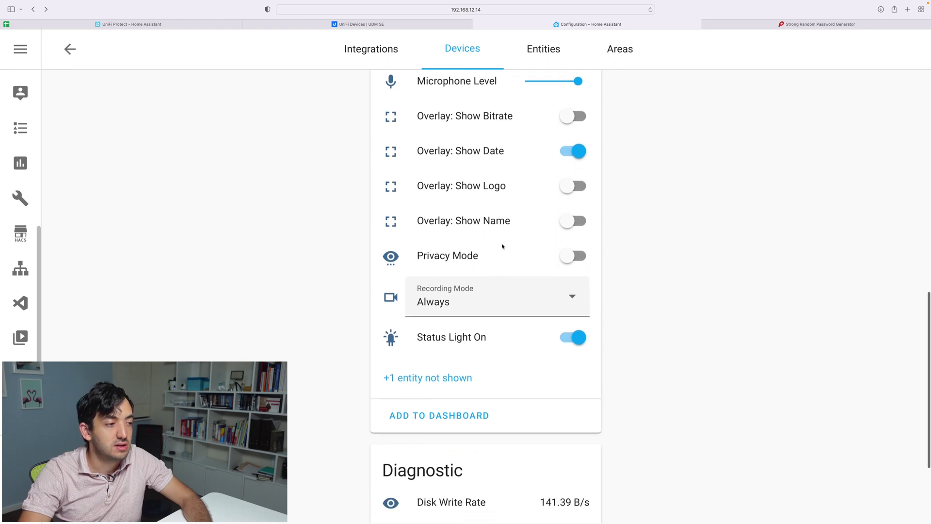
click(453, 287)
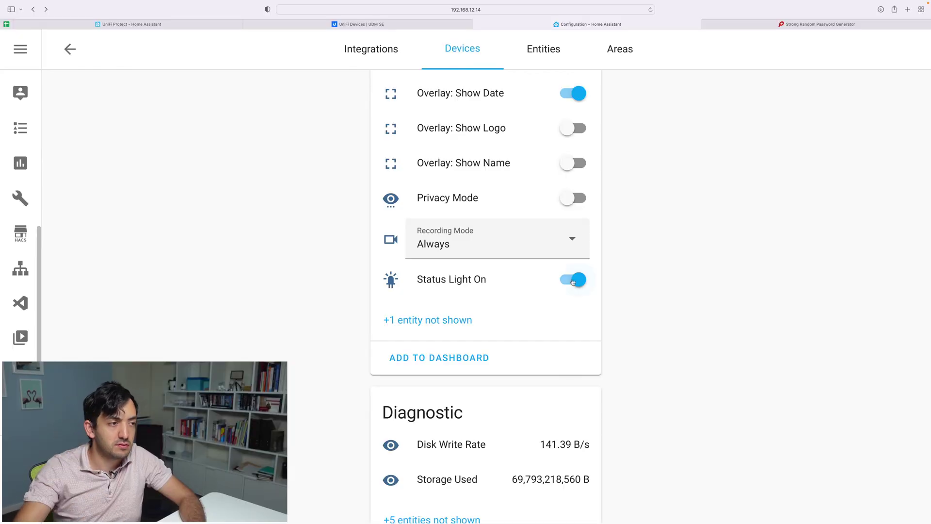
scroll(573, 281, up, 5)
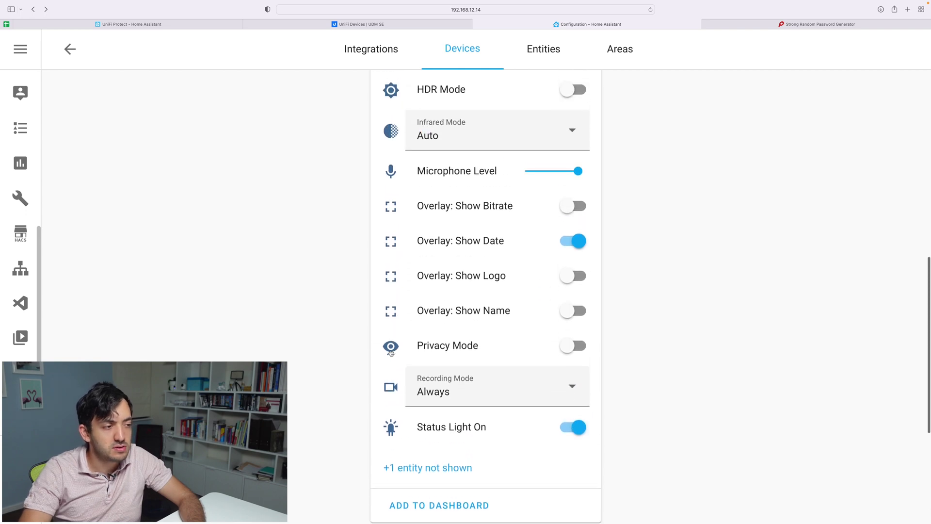
scroll(555, 345, up, 15)
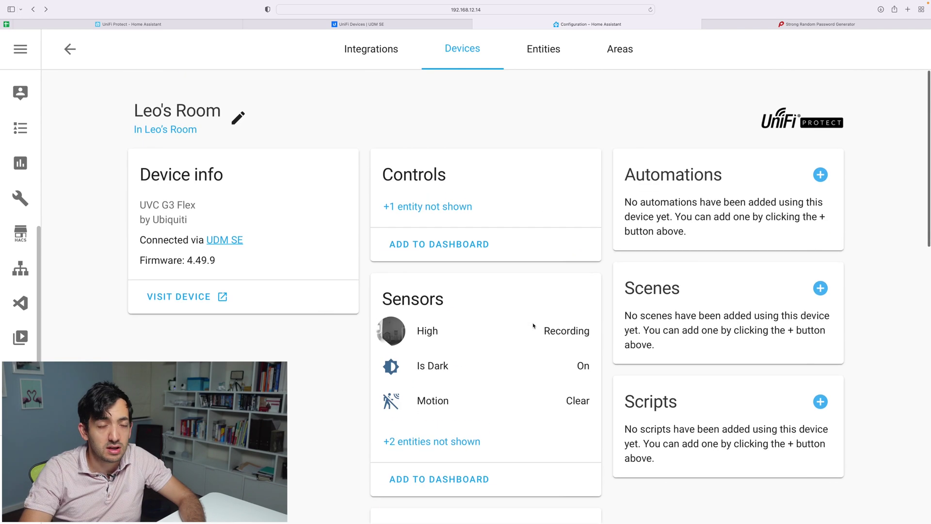
click(69, 49)
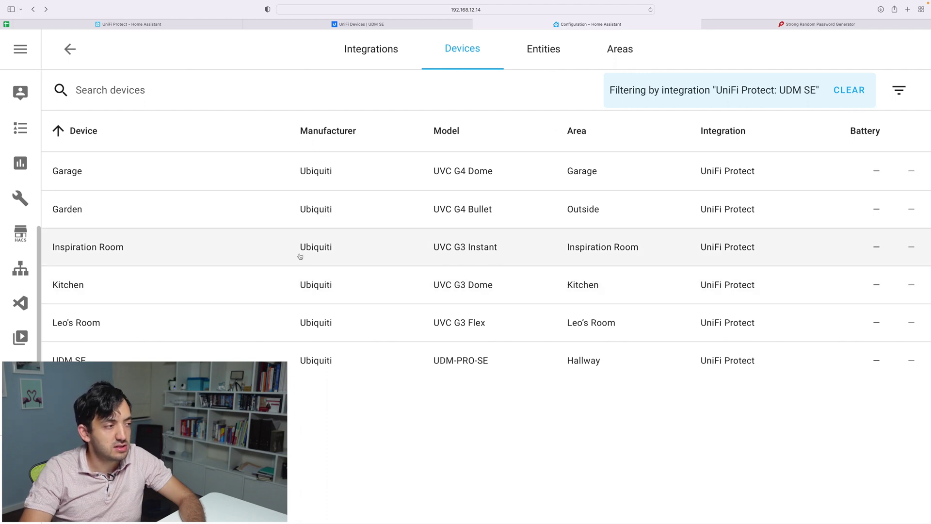
Browse the Inspiration Room camera's device page, then open the Garden camera's device page.
click(111, 248)
scroll(403, 216, down, 5)
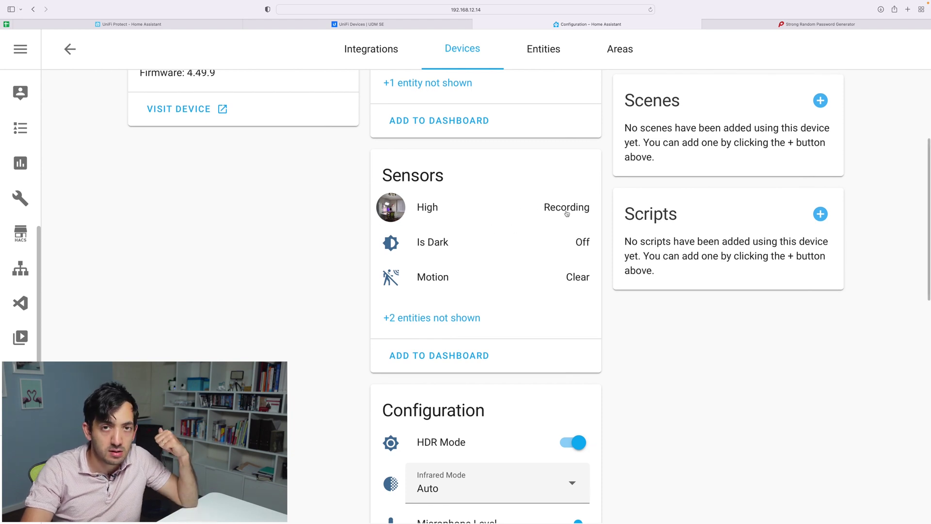
scroll(558, 253, up, 1)
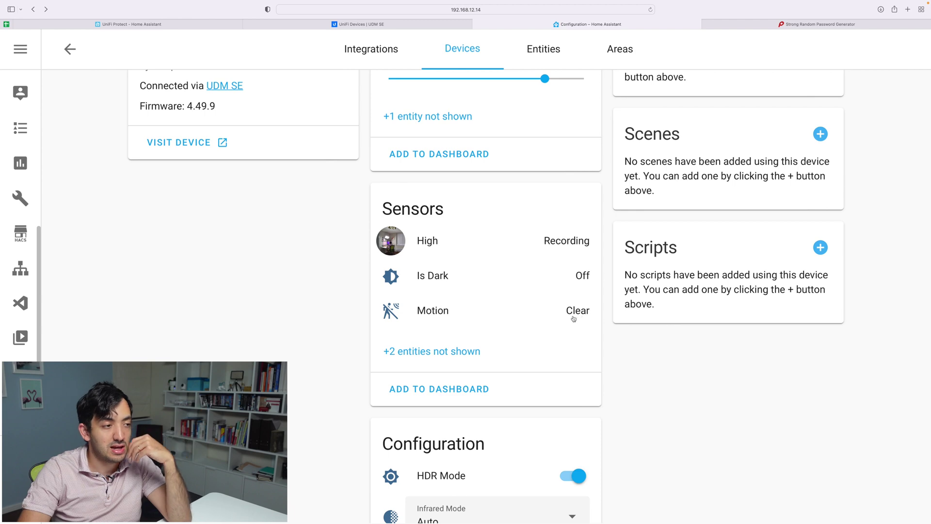
scroll(501, 319, down, 12)
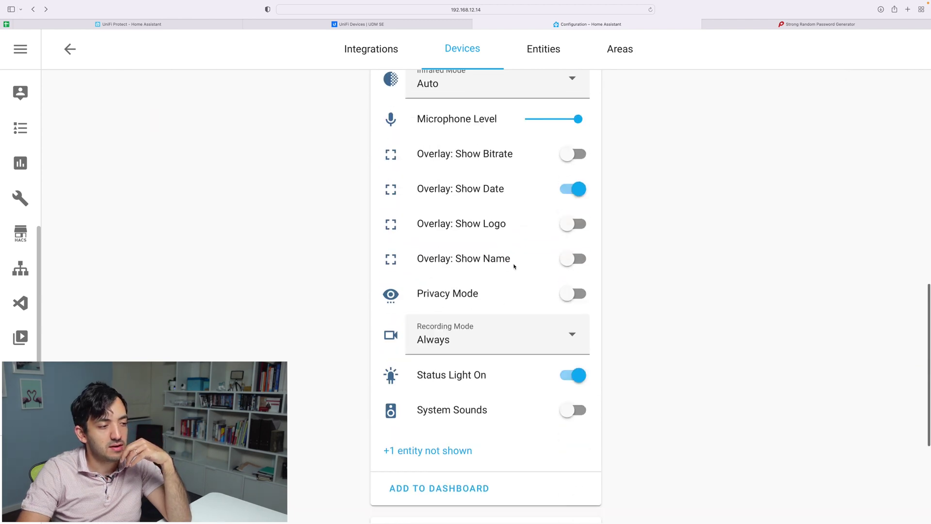
scroll(534, 330, down, 1)
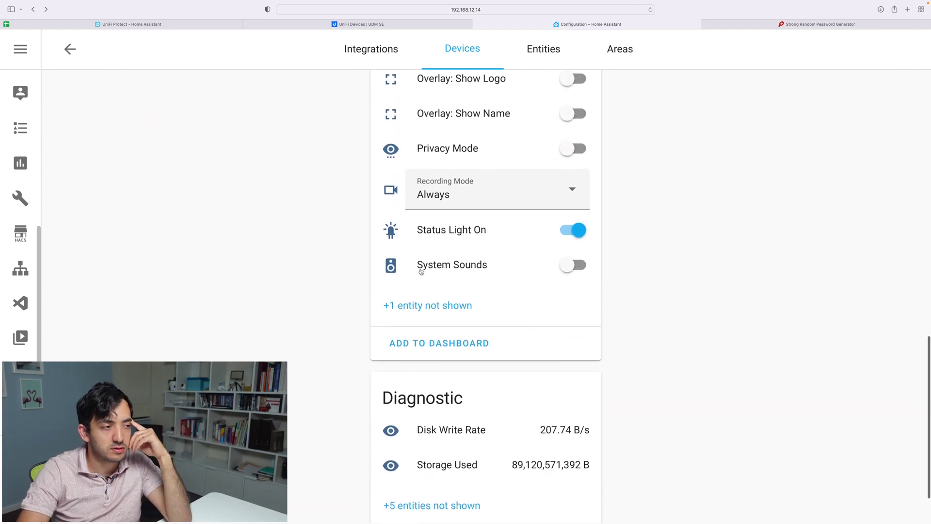
scroll(505, 270, down, 1)
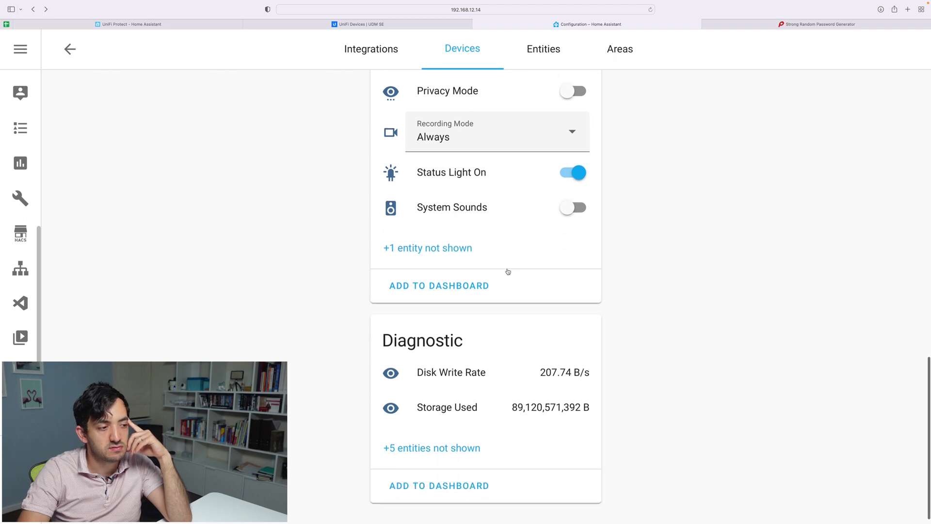
scroll(505, 270, up, 7)
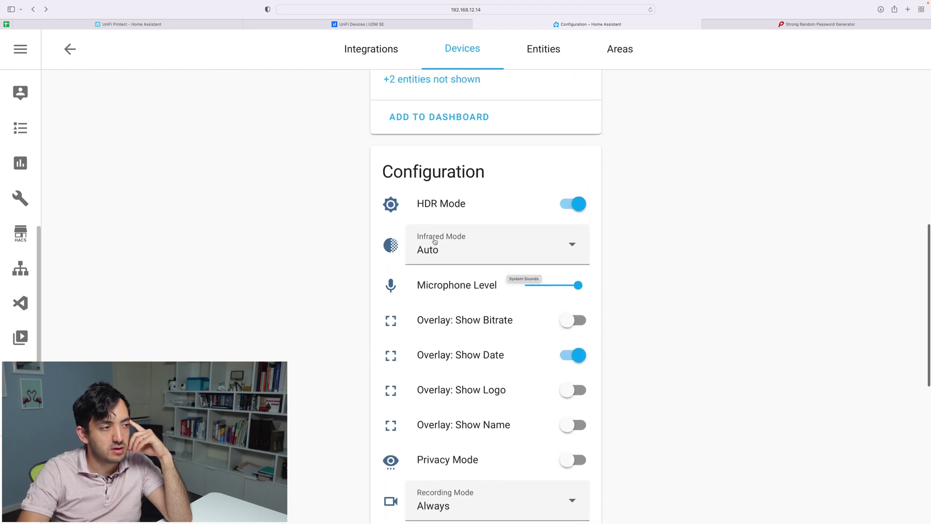
click(71, 50)
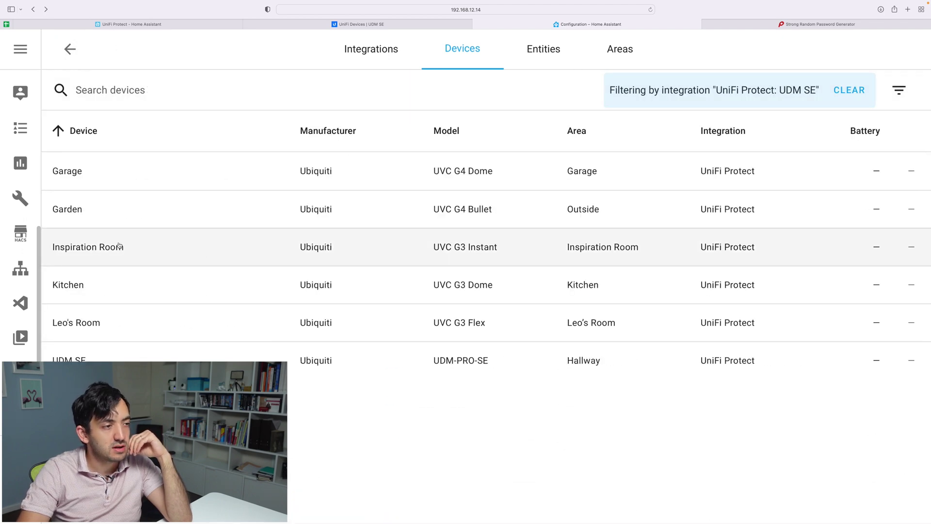
click(71, 212)
Inspect the Garden camera's Detected Object sensor and Garden High camera entity settings.
scroll(475, 229, down, 3)
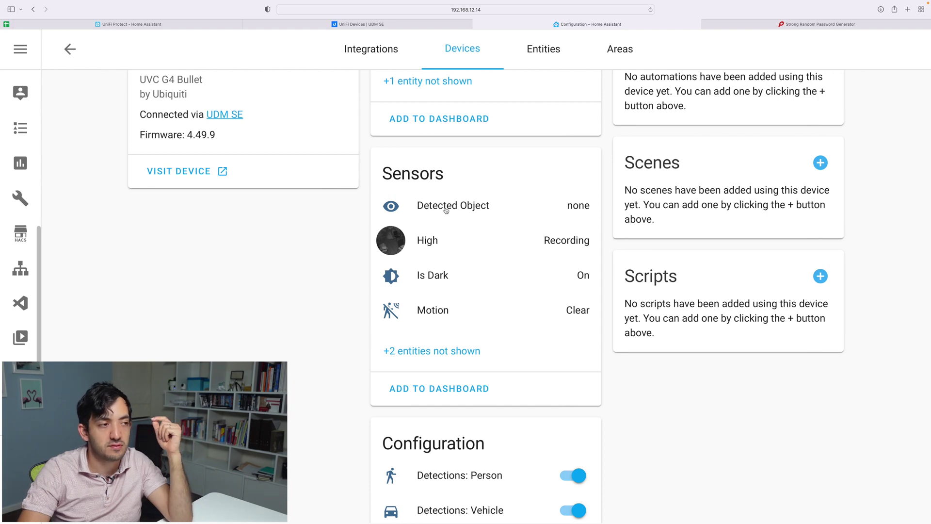
click(456, 208)
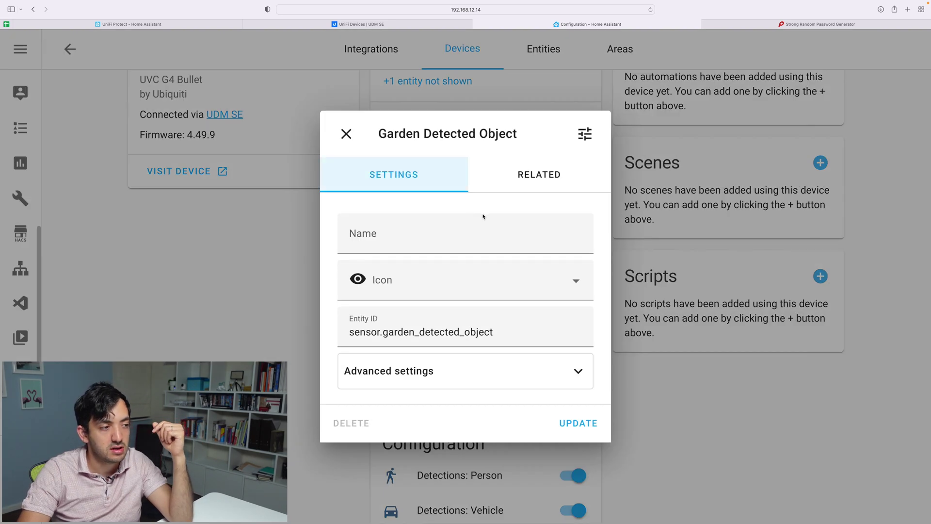
click(346, 133)
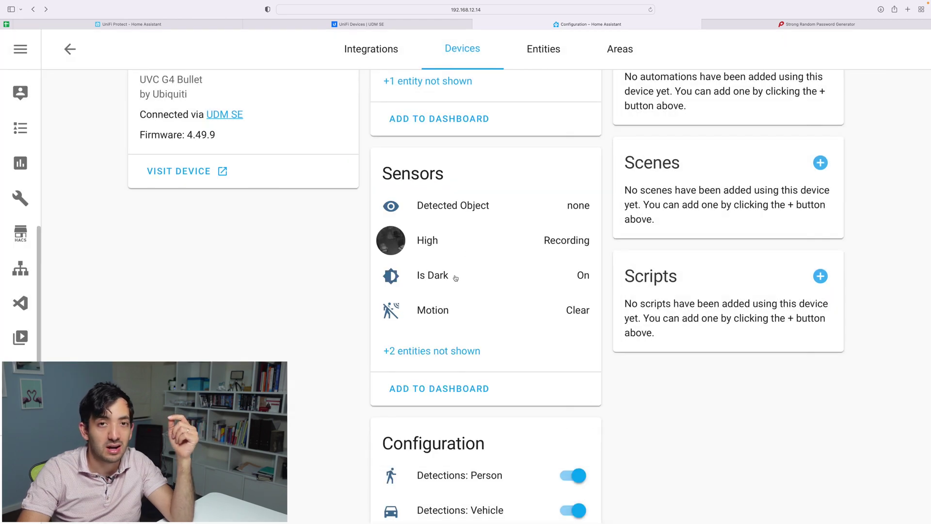
click(387, 246)
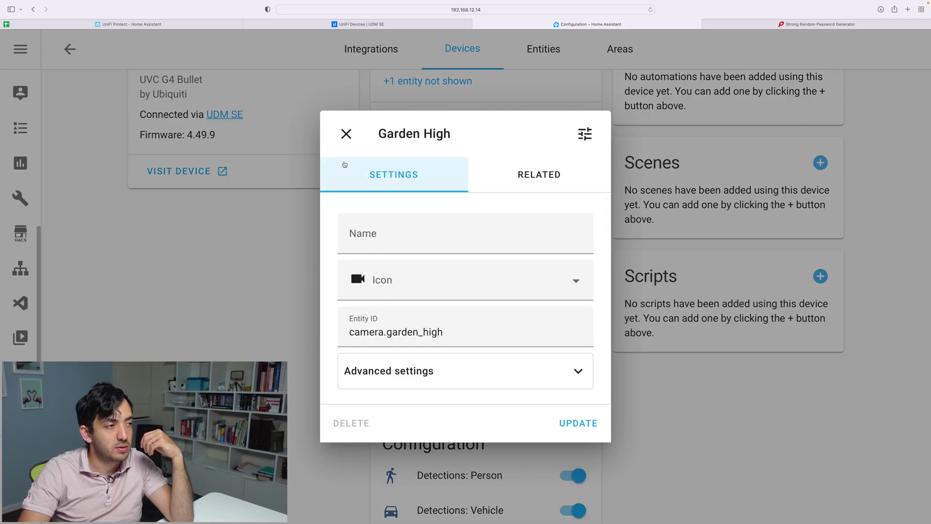
click(347, 134)
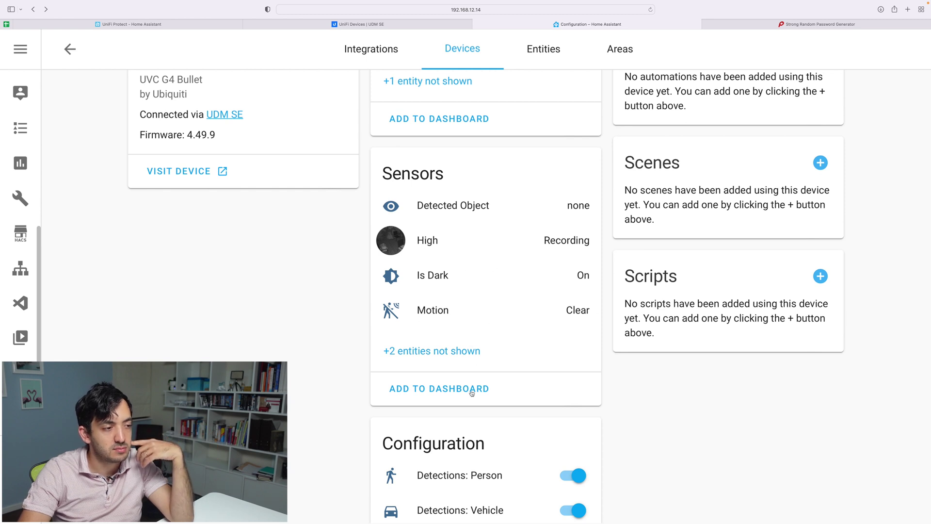
Scroll through the Garden camera's Configuration and Diagnostic sections.
scroll(464, 394, down, 6)
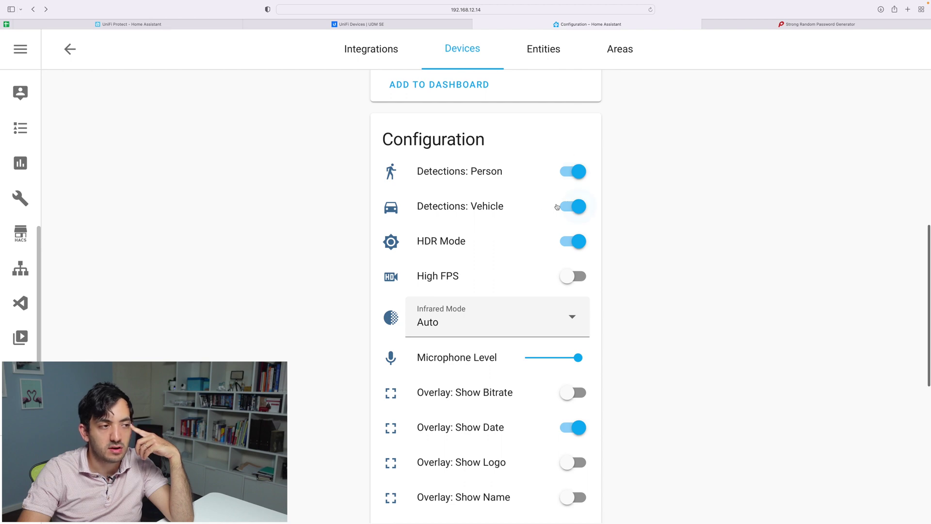
scroll(520, 202, down, 2)
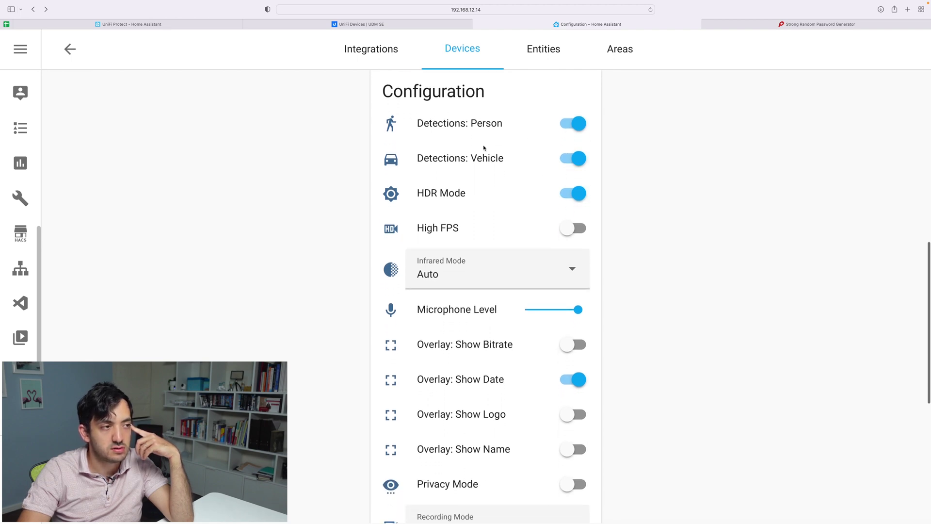
scroll(476, 141, down, 7)
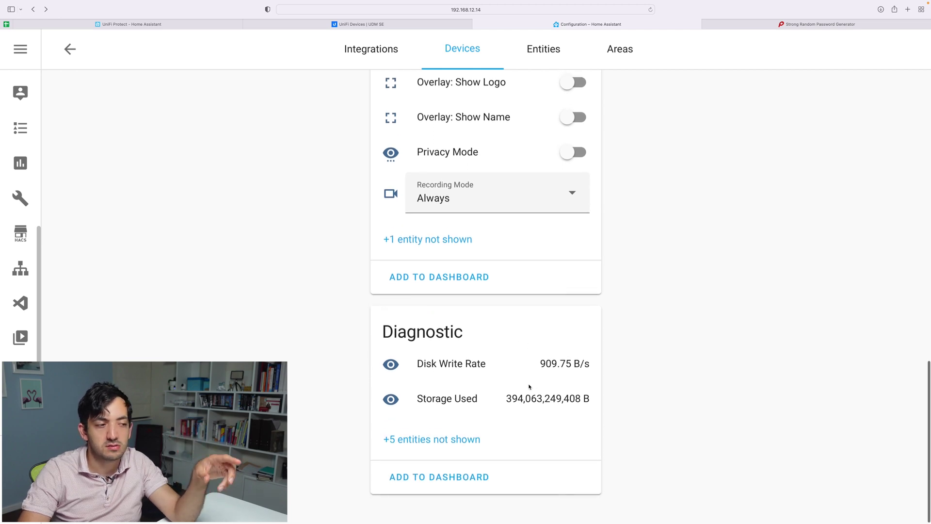
scroll(484, 319, up, 5)
scroll(484, 319, up, 5)
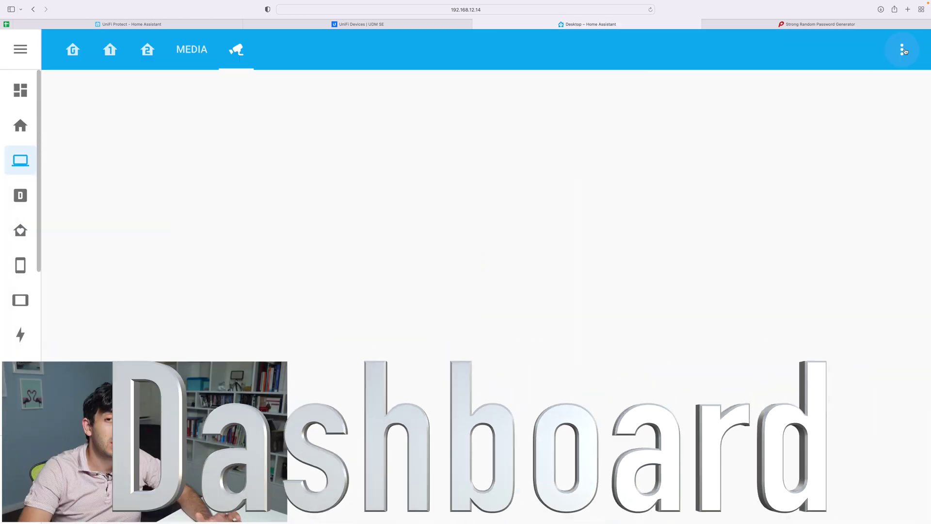
Edit the Desktop dashboard and add a Picture Entity card, searching 'picture'.
click(903, 49)
click(871, 90)
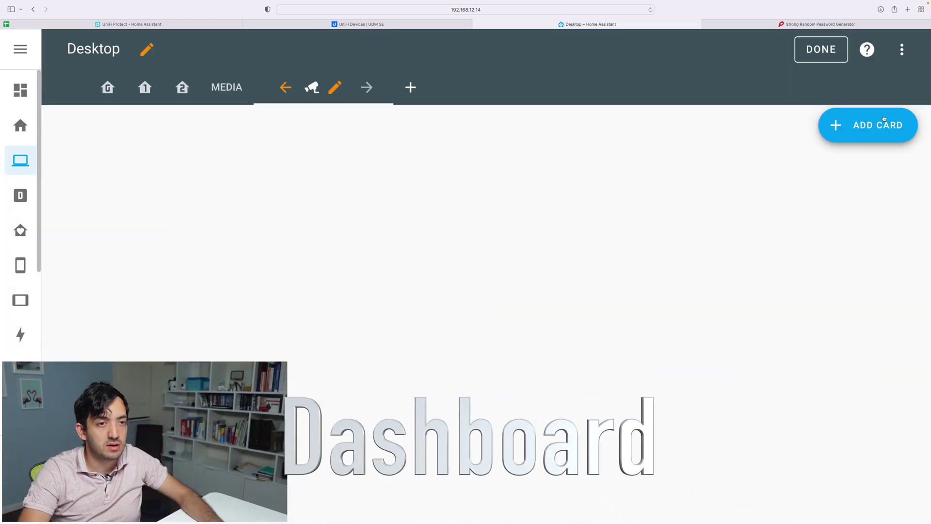
click(884, 127)
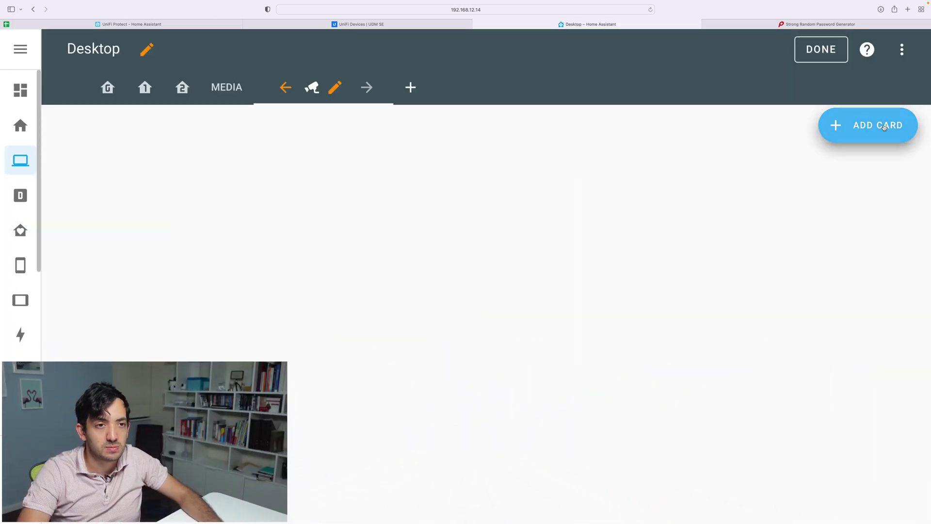
click(432, 160)
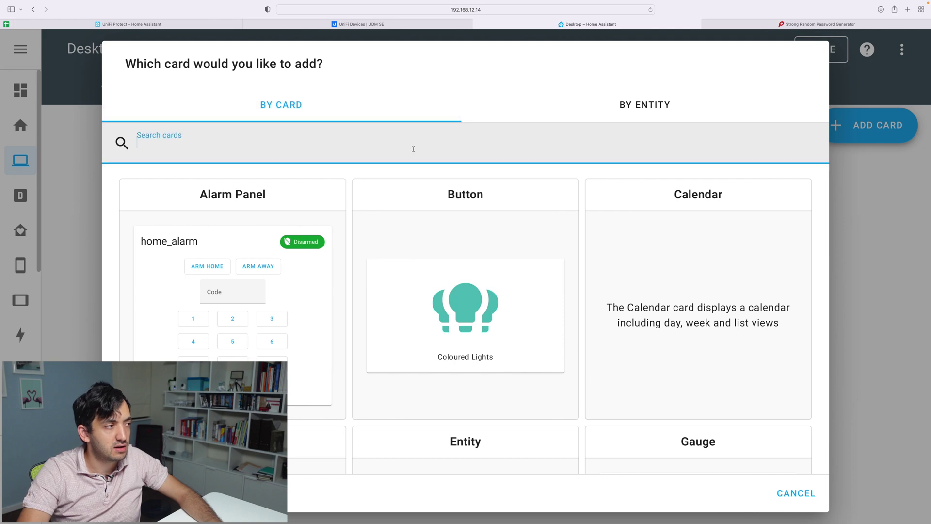
text(picture)
scroll(678, 333, down, 3)
scroll(677, 332, up, 2)
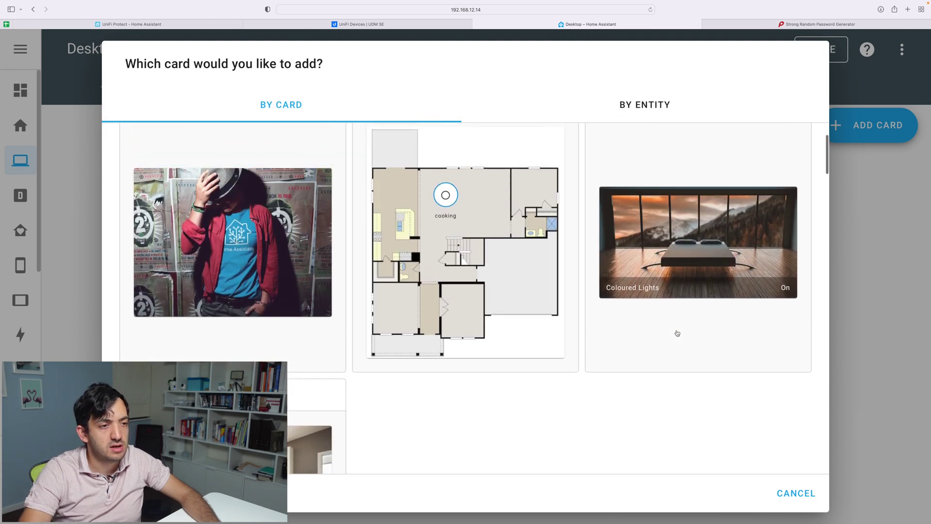
click(679, 330)
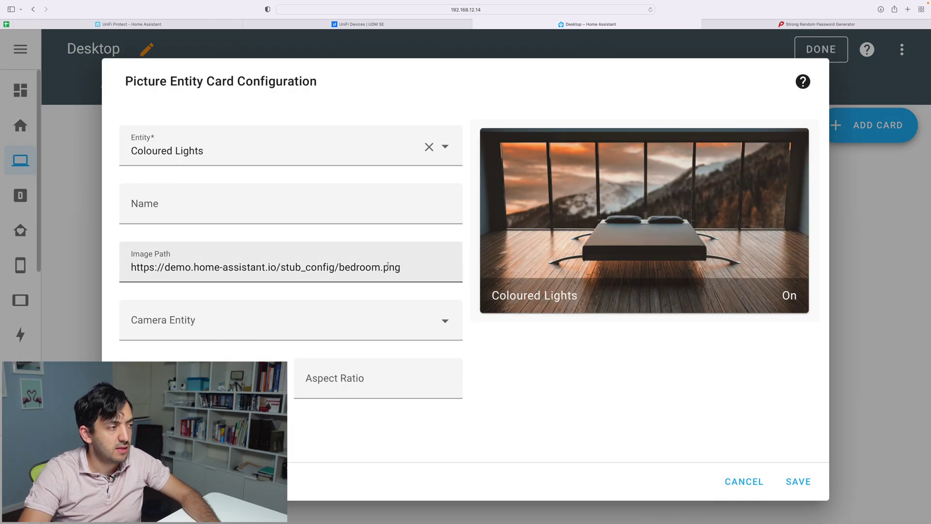
Set both the card's camera entity and entity to Garden High.
click(390, 315)
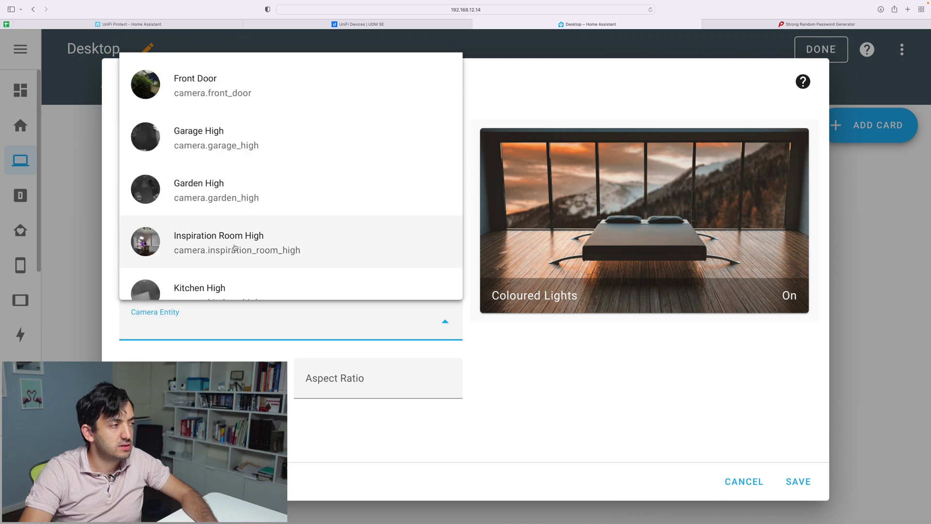
scroll(263, 265, down, 1)
scroll(264, 264, up, 1)
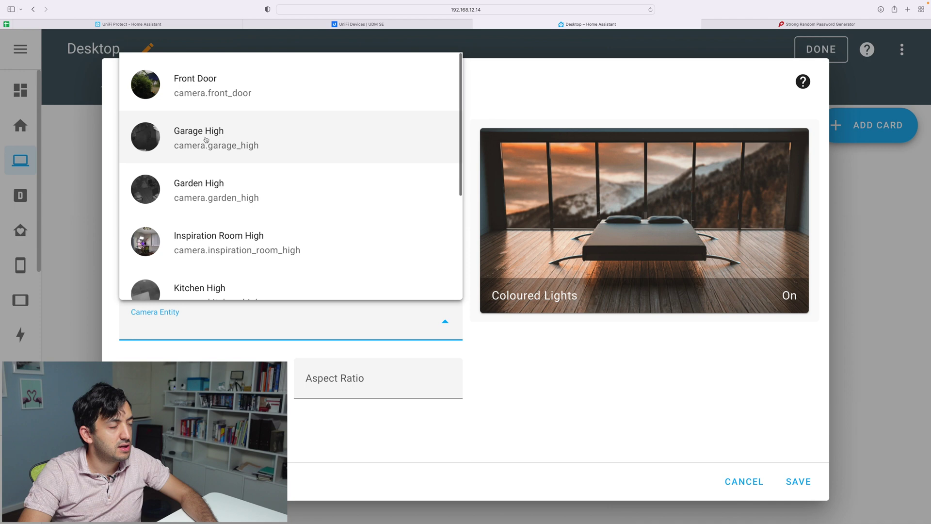
click(242, 188)
scroll(187, 249, down, 3)
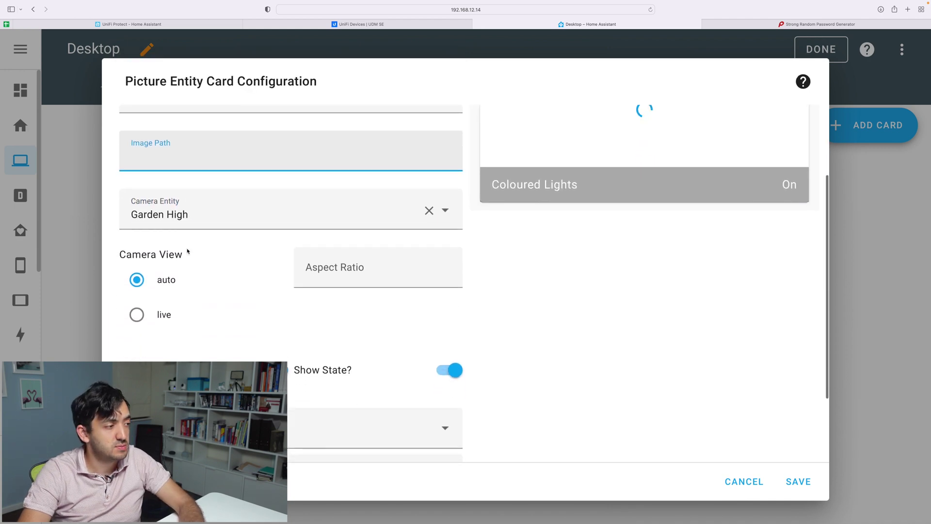
scroll(187, 251, down, 2)
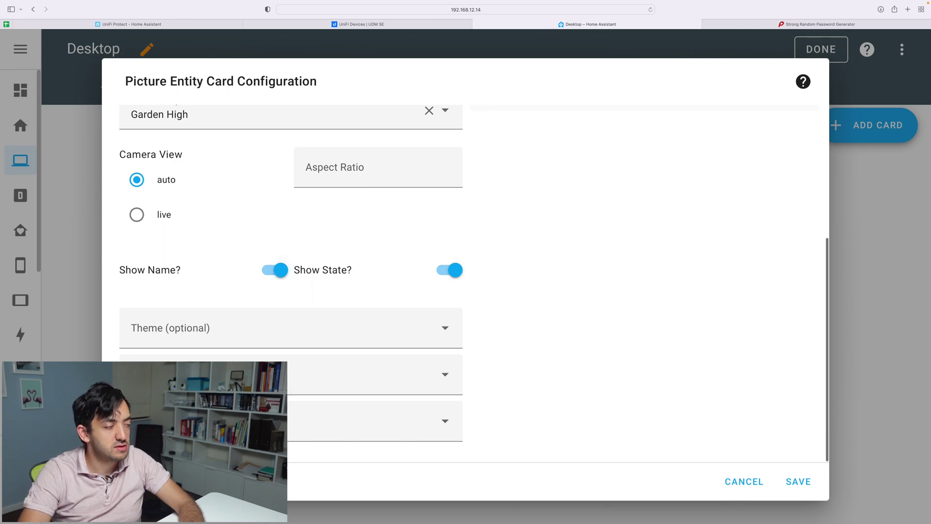
scroll(160, 355, up, 5)
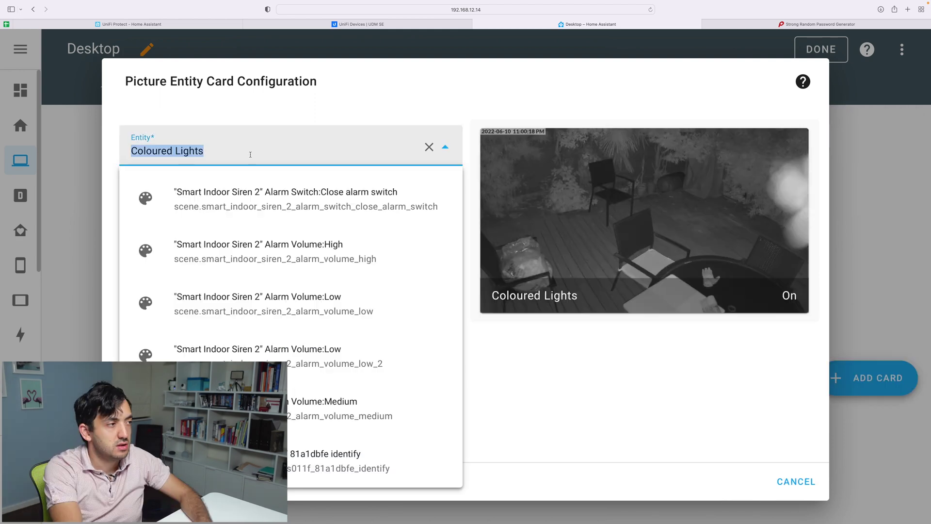
click(250, 153)
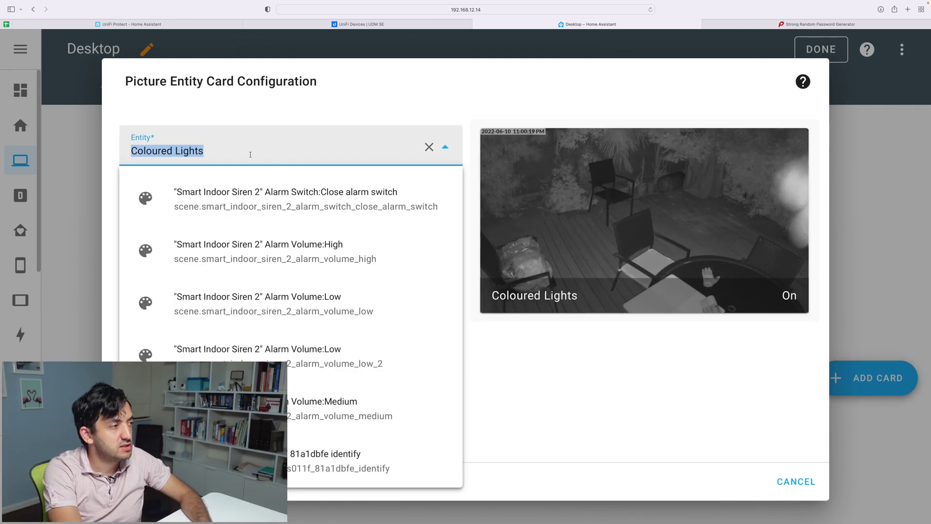
text(camera)
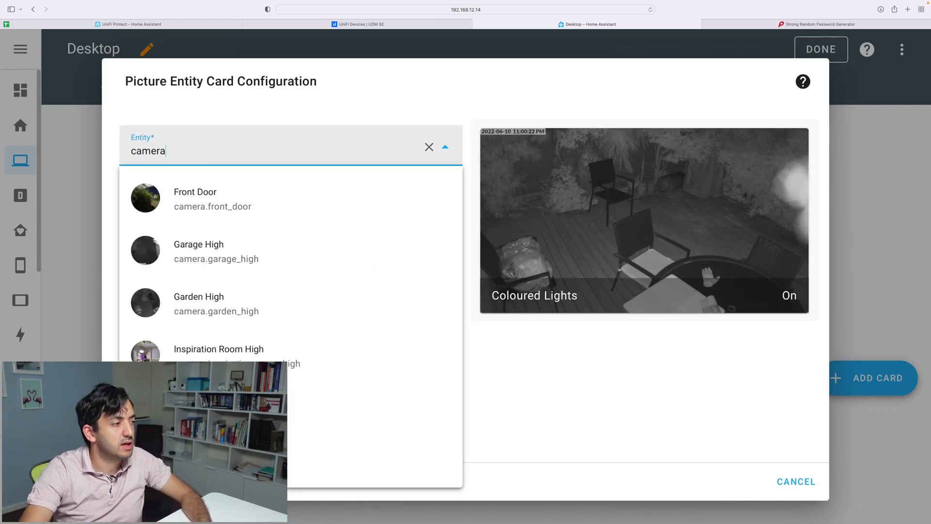
click(270, 300)
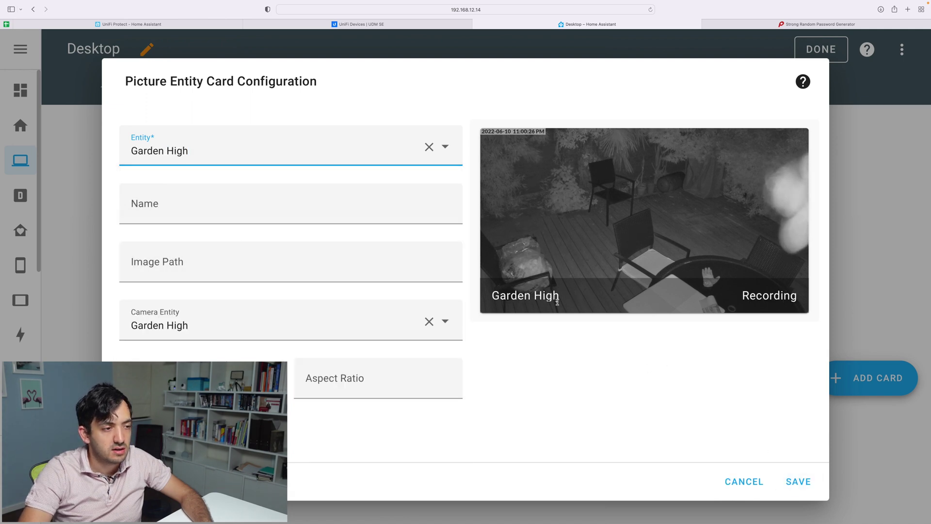
Save the Garden High card, exit edit mode, and open its live camera stream.
click(798, 482)
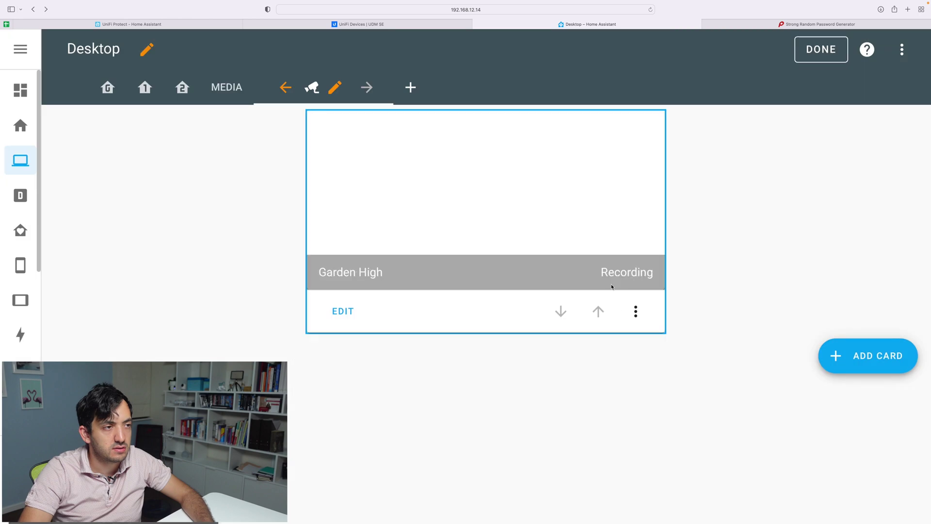
click(821, 50)
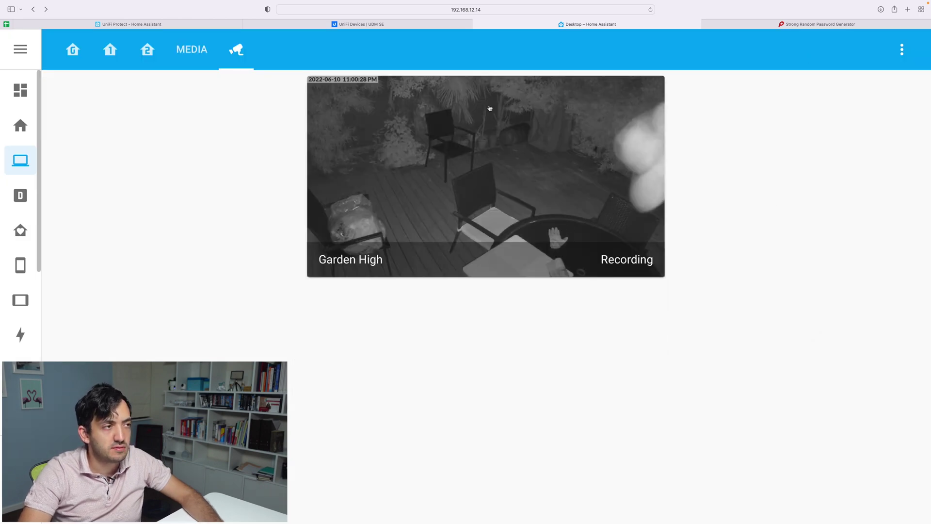
click(511, 175)
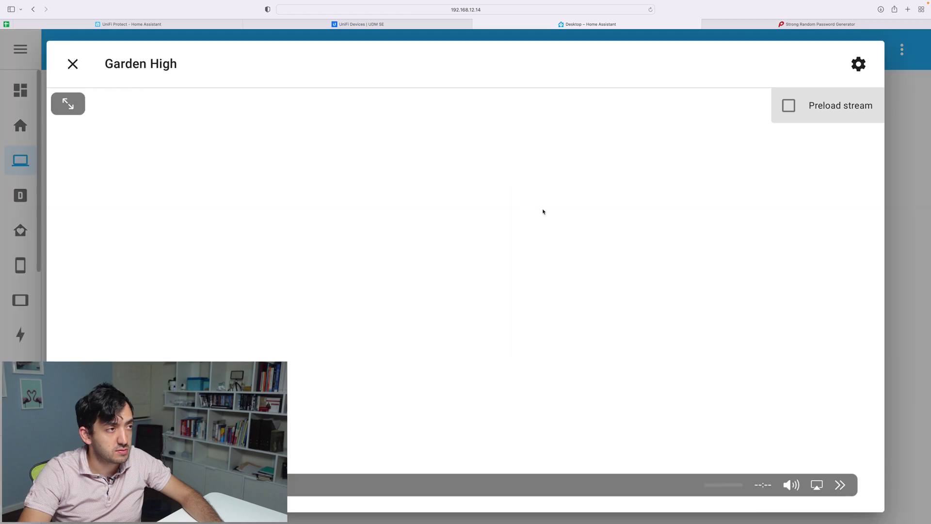